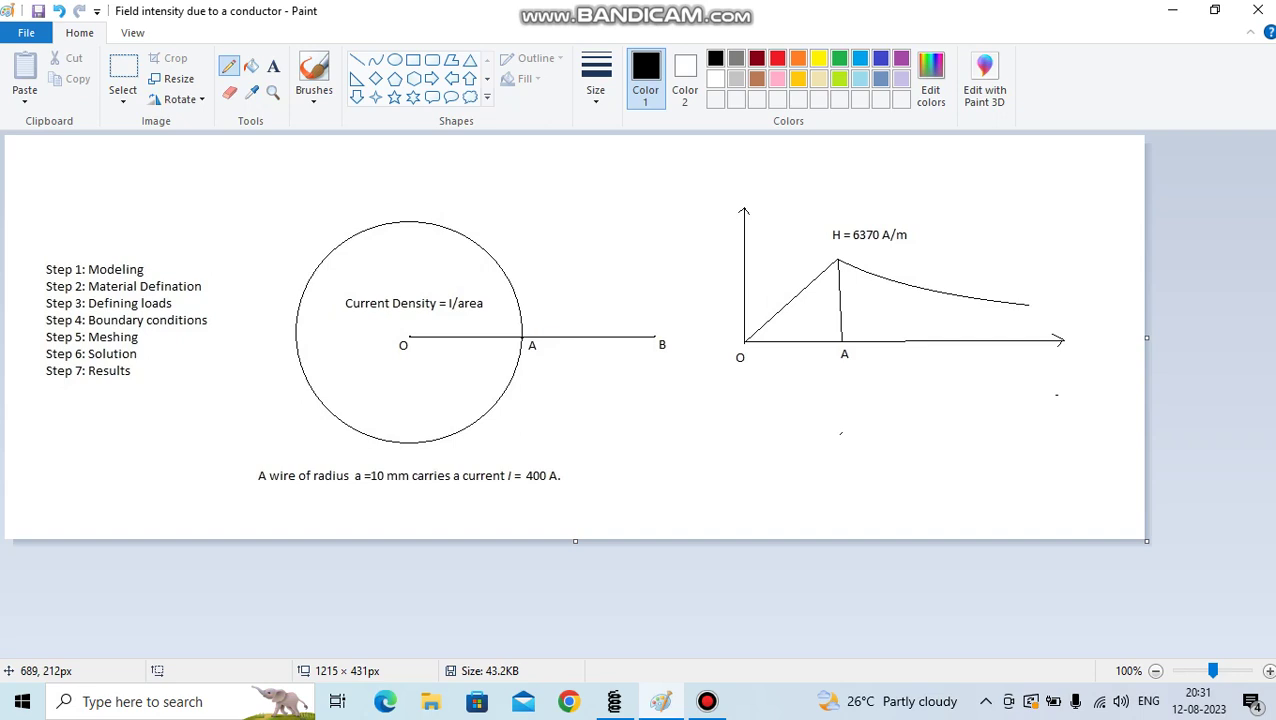
Switch to femm and create a new Magnetics Problem
left_click(614, 701)
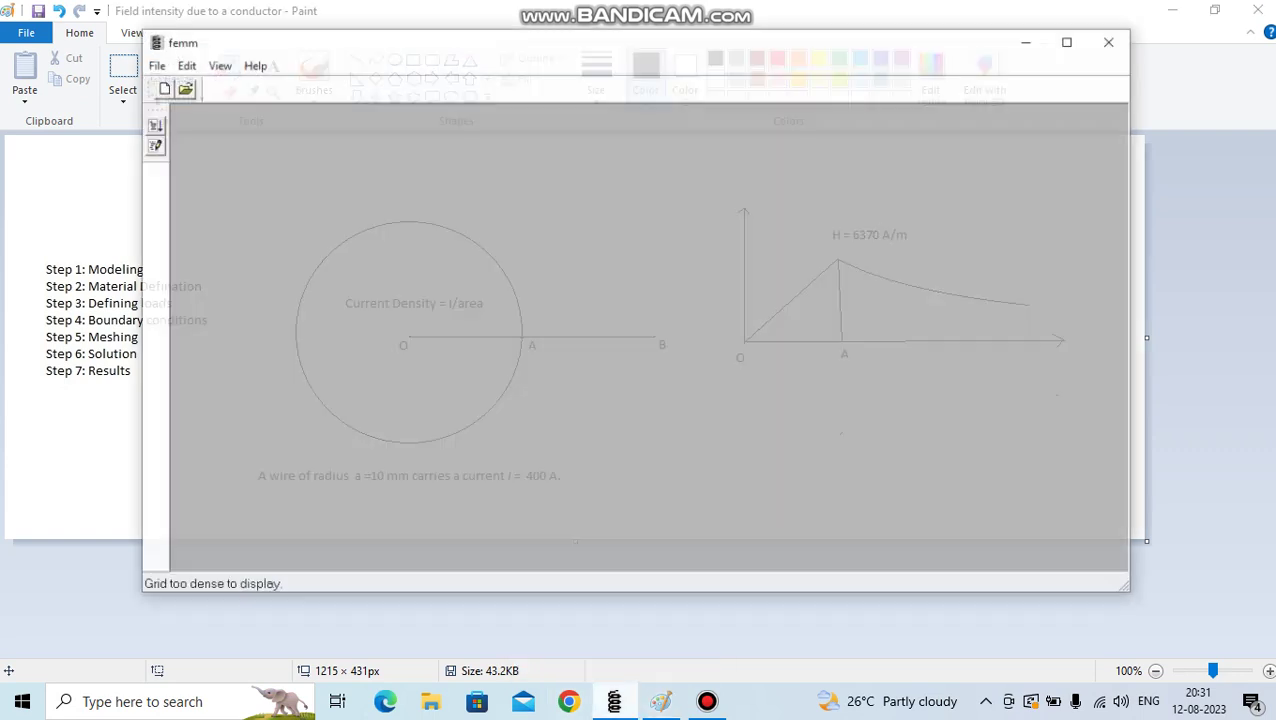
mouse_move(634, 18)
left_mouse_down()
mouse_move(700, 72)
mouse_move(683, 62)
left_mouse_up()
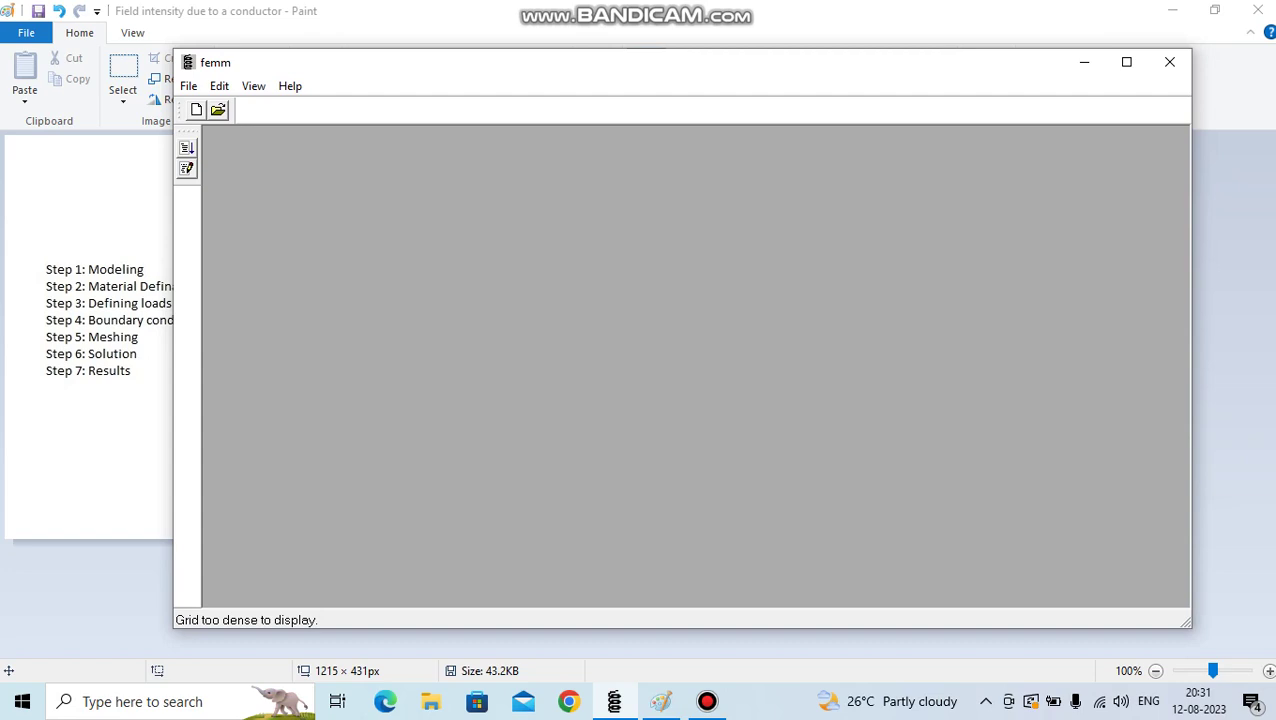
left_click(196, 110)
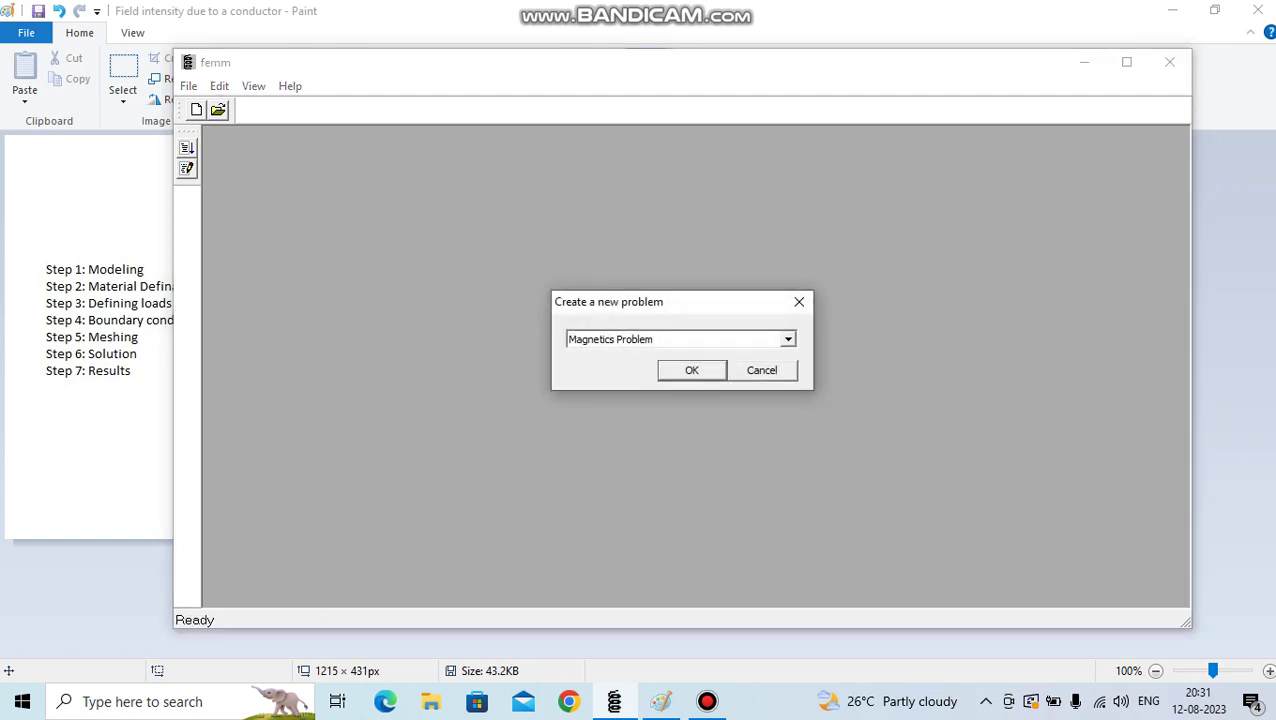
key("Return")
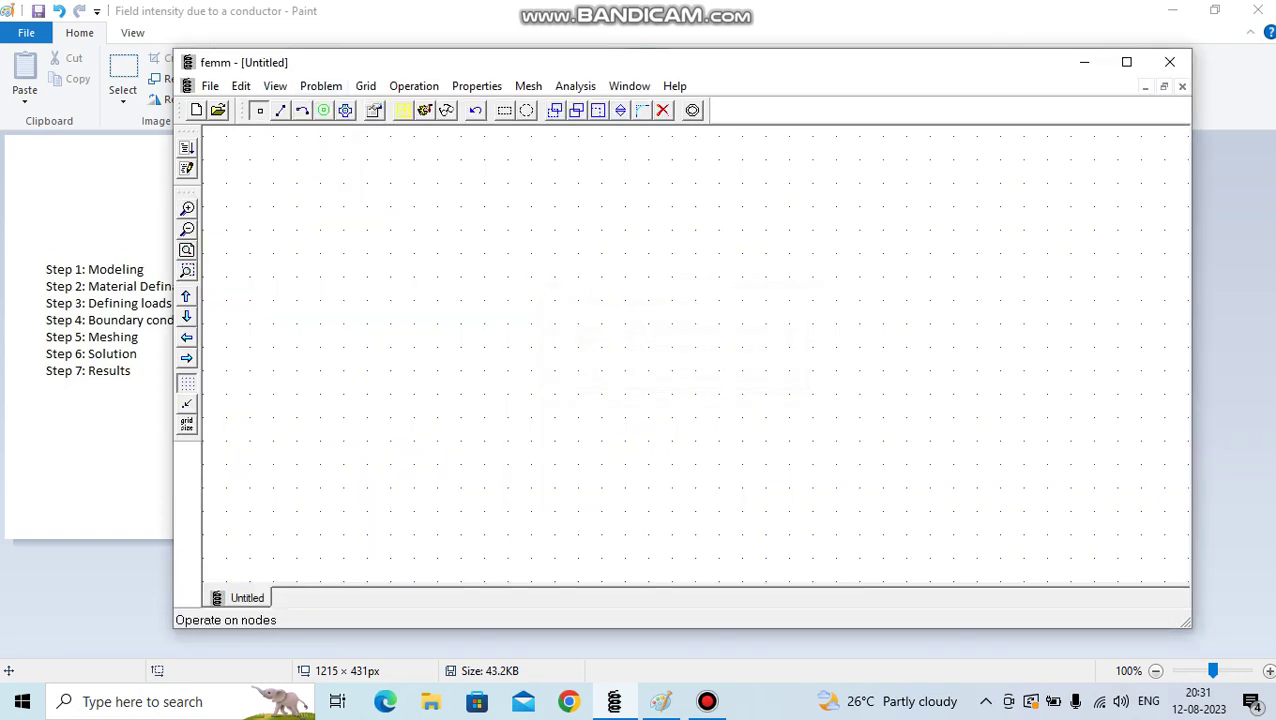
Place two nodes for the conductor at coordinates (10, 0) and (-10, 0)
key("Tab")
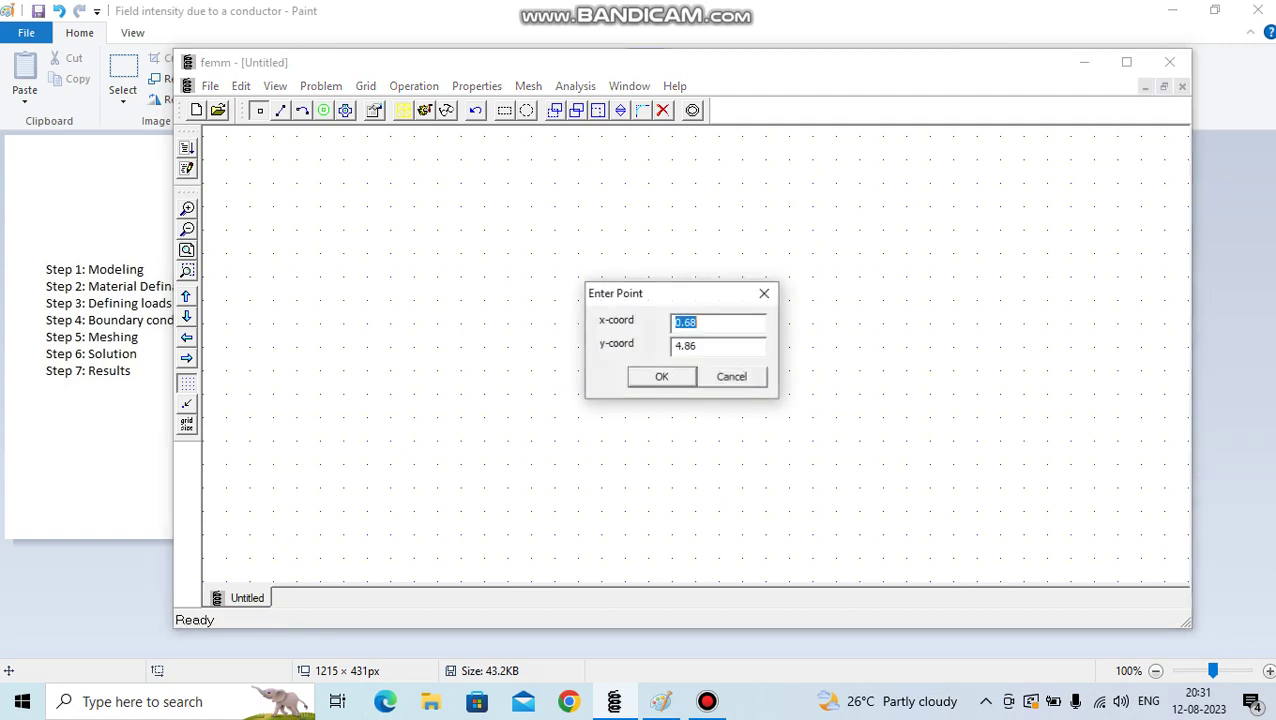
type("10")
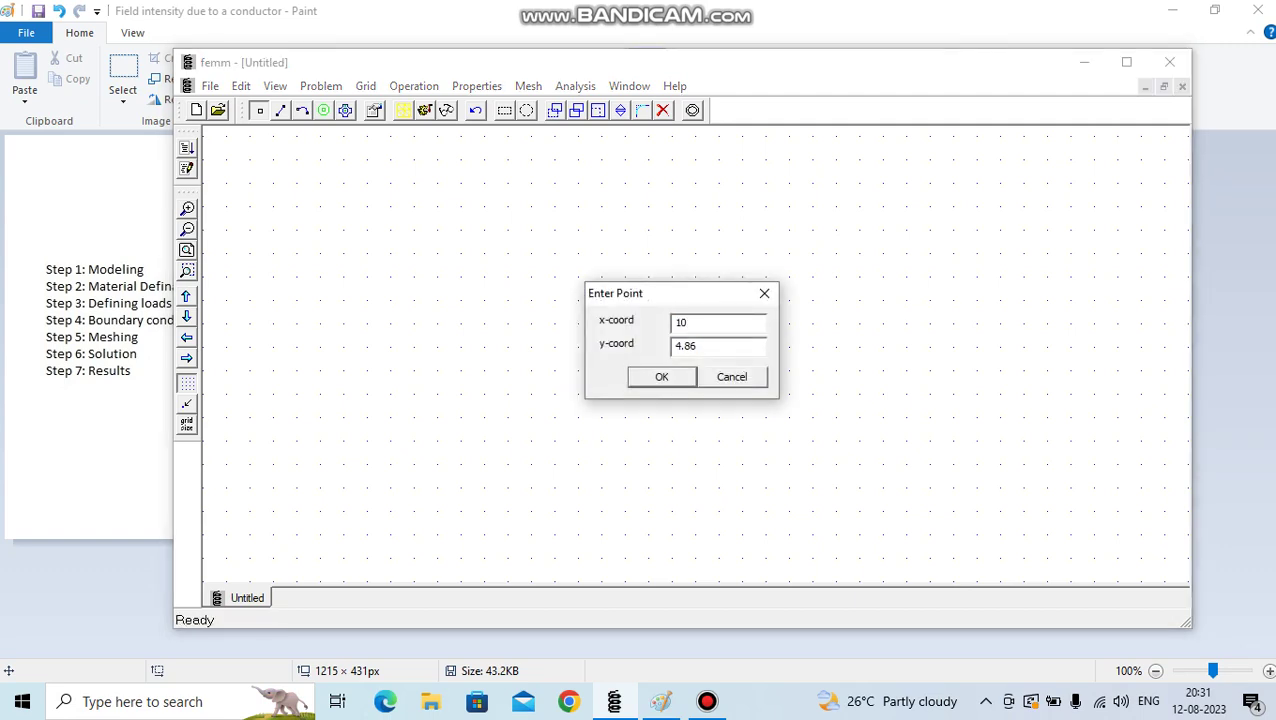
key("Tab")
type("0")
key("Tab")
key("Return")
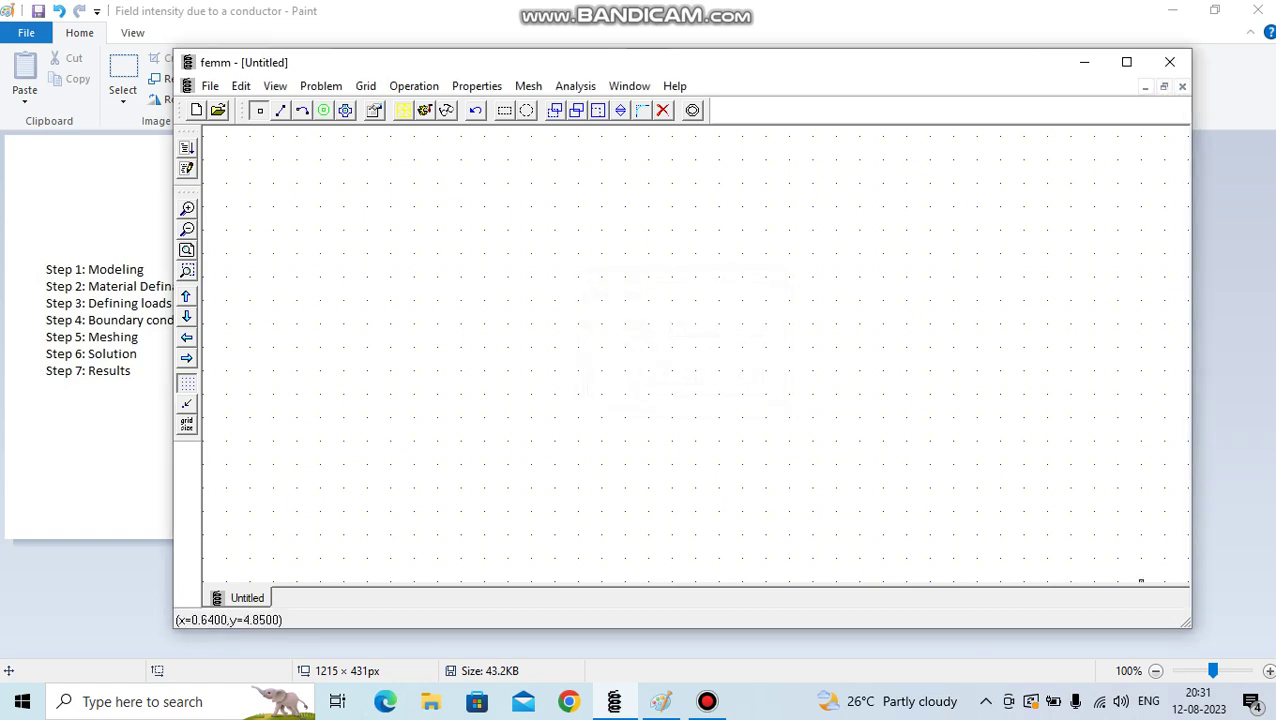
key("Tab")
type("-10")
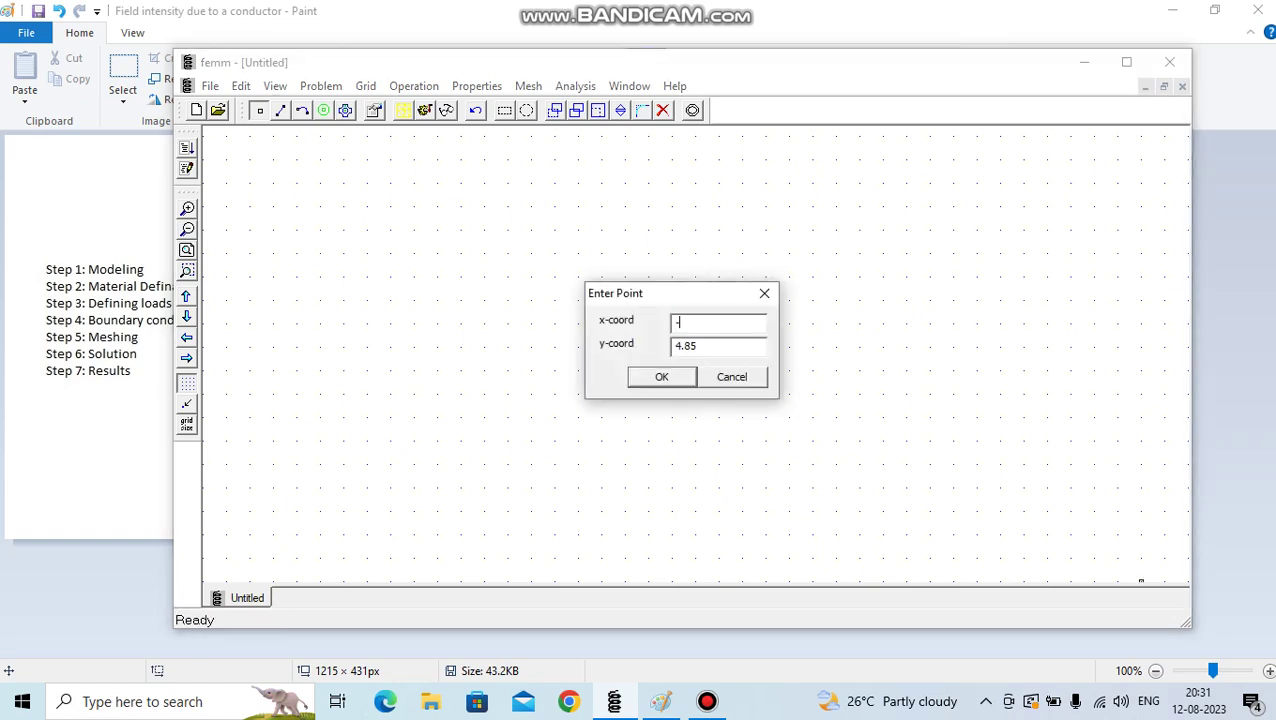
key("Tab")
type("0")
key("Return")
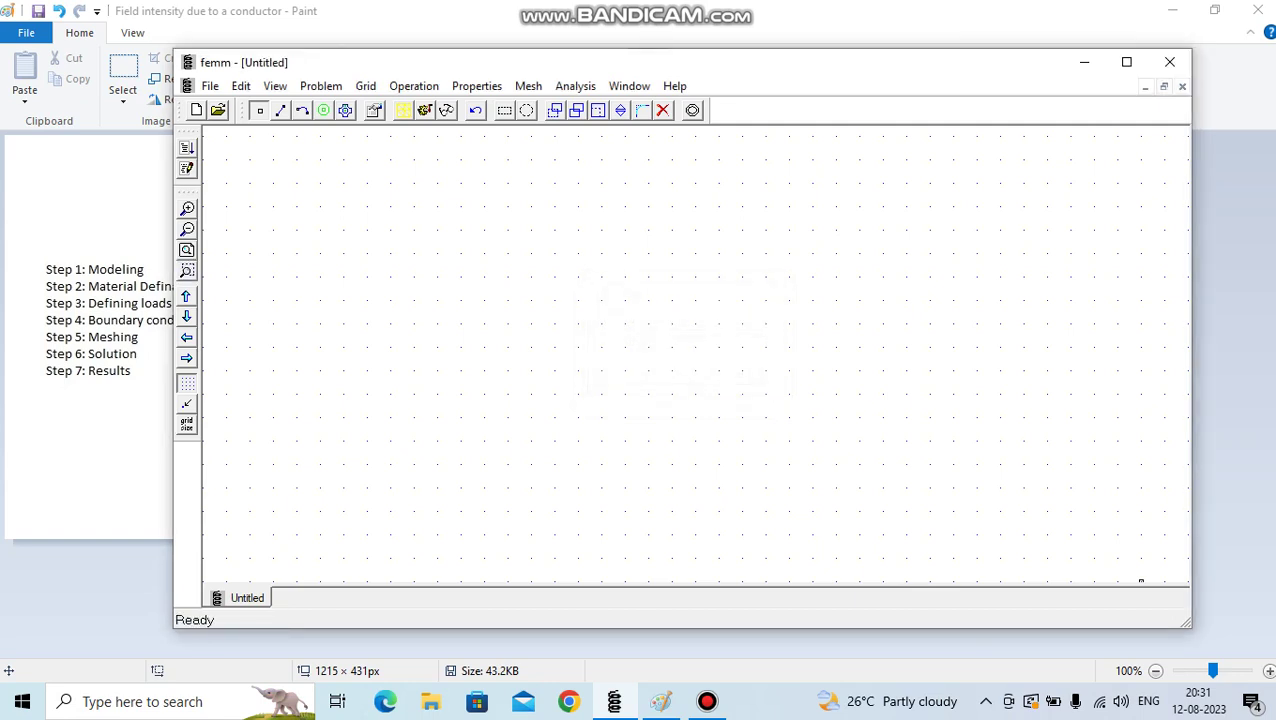
Draw the conductor circle by joining the two nodes with two 180-degree arc segments
left_click(186, 250)
left_click(186, 229)
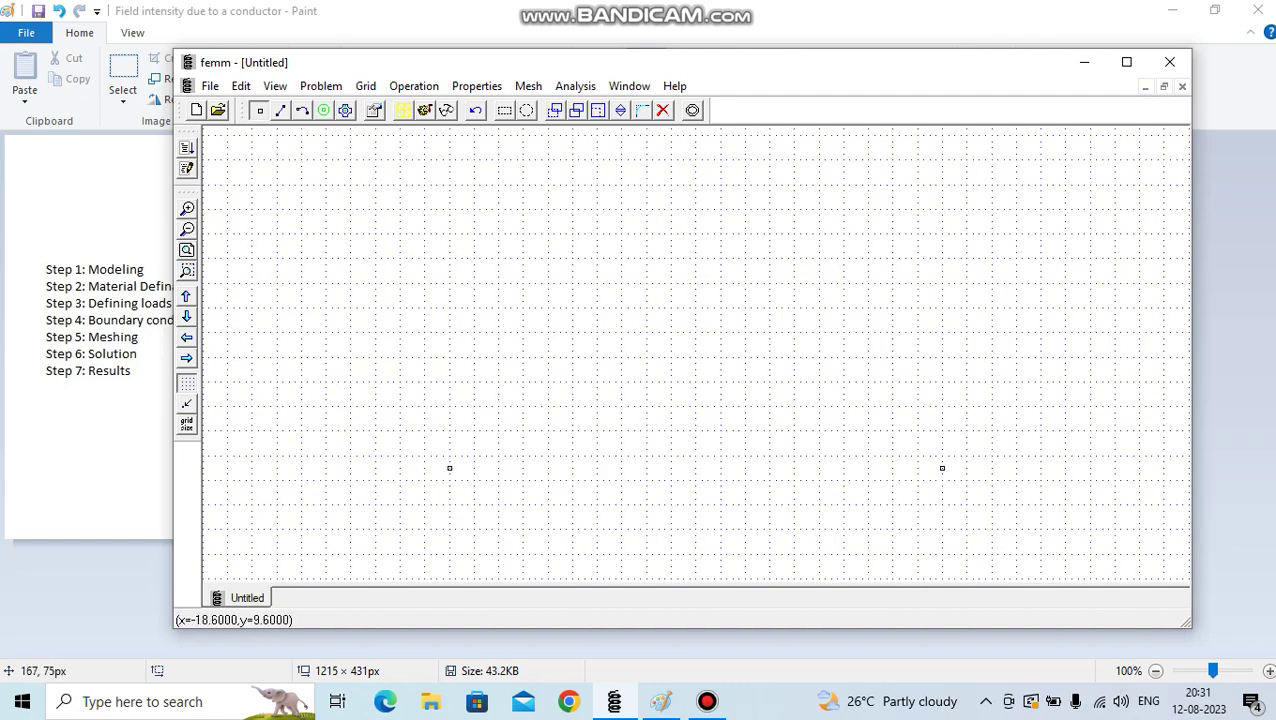
left_click(187, 229)
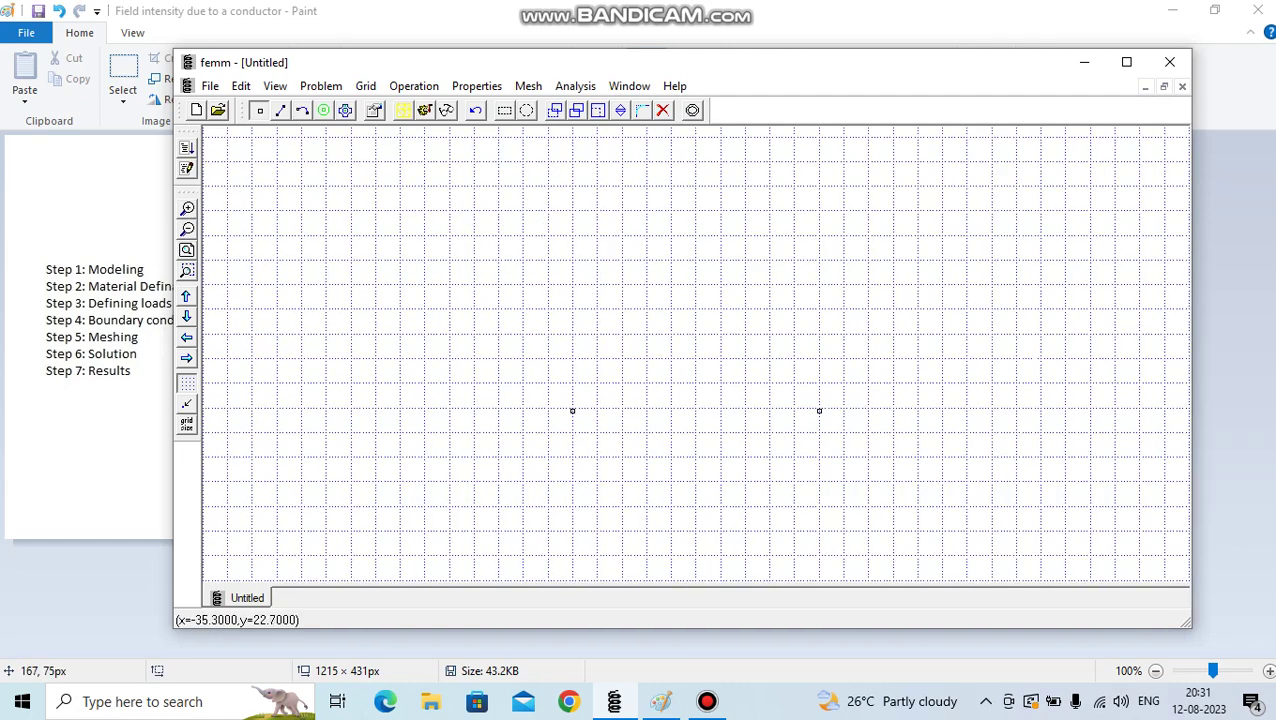
left_click(301, 110)
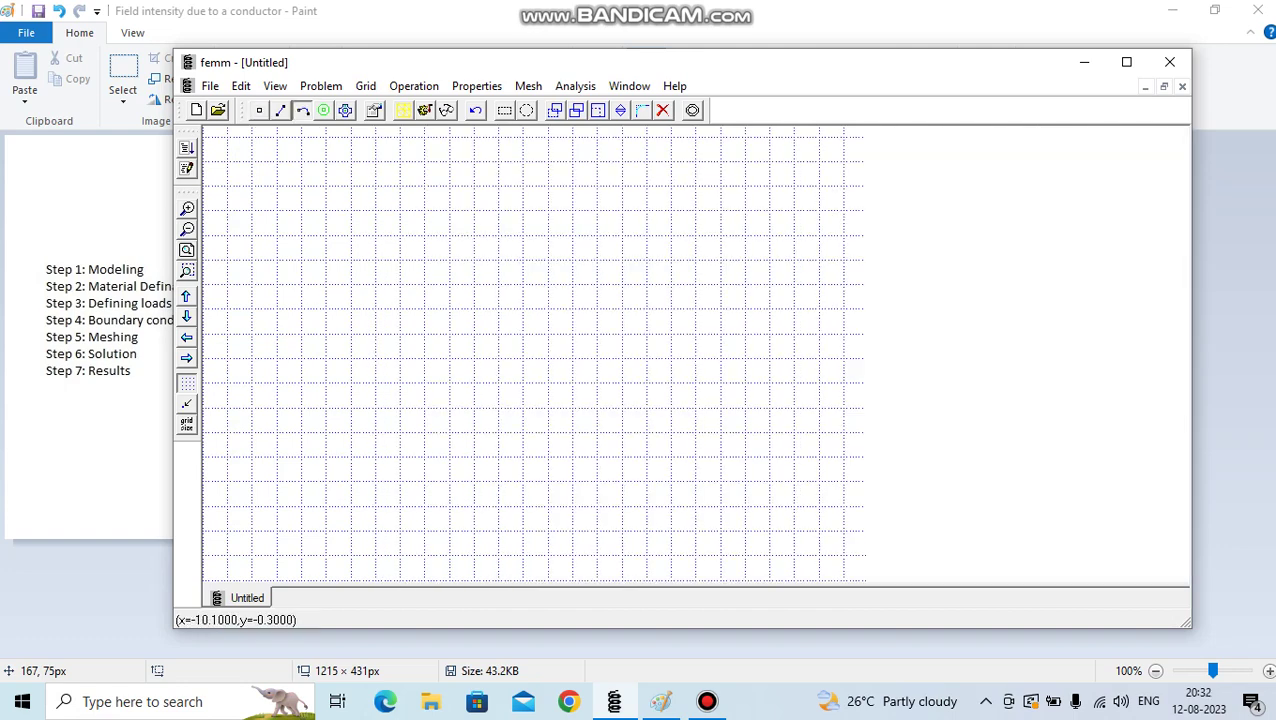
left_click(572, 410)
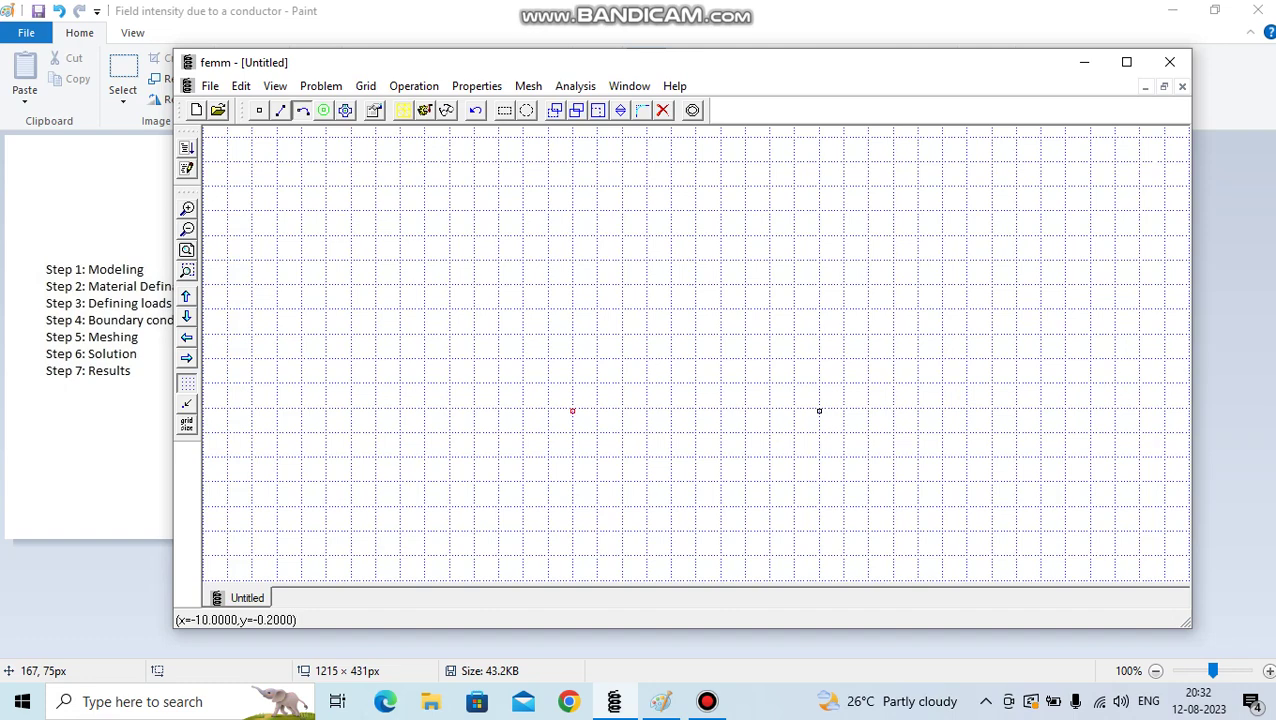
left_click(819, 410)
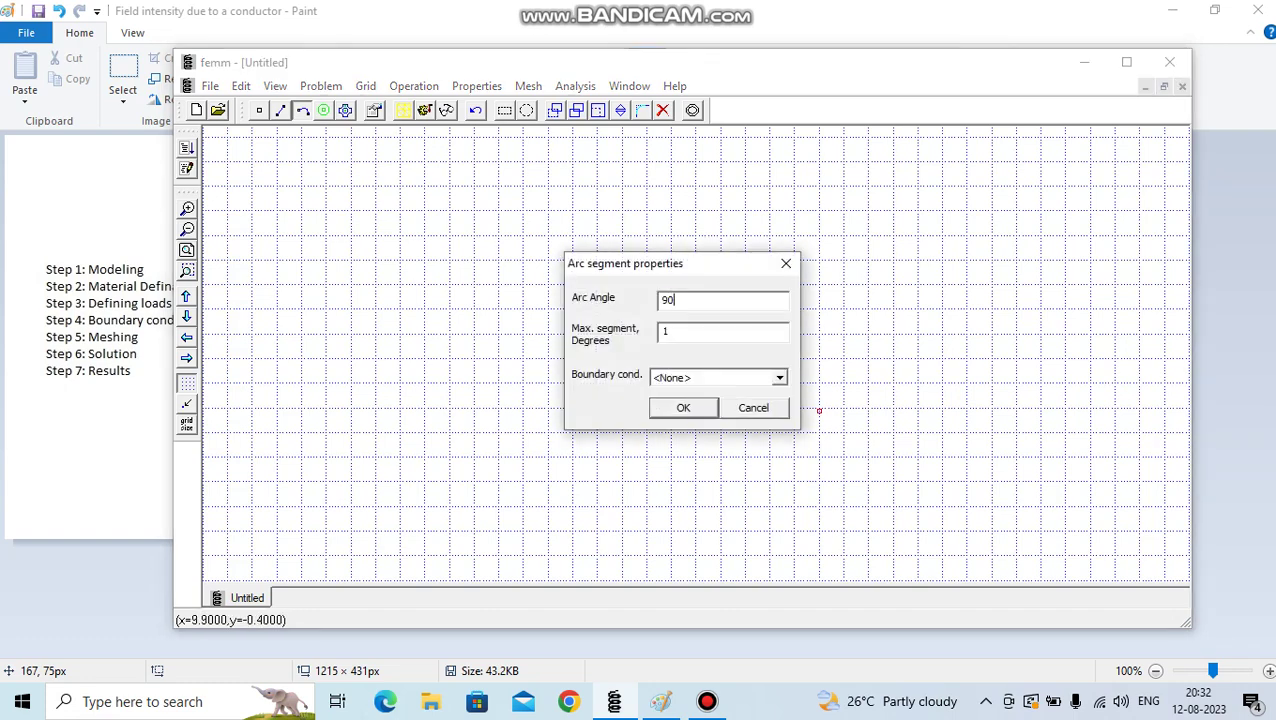
key("shift+Home")
type("180")
key("Return")
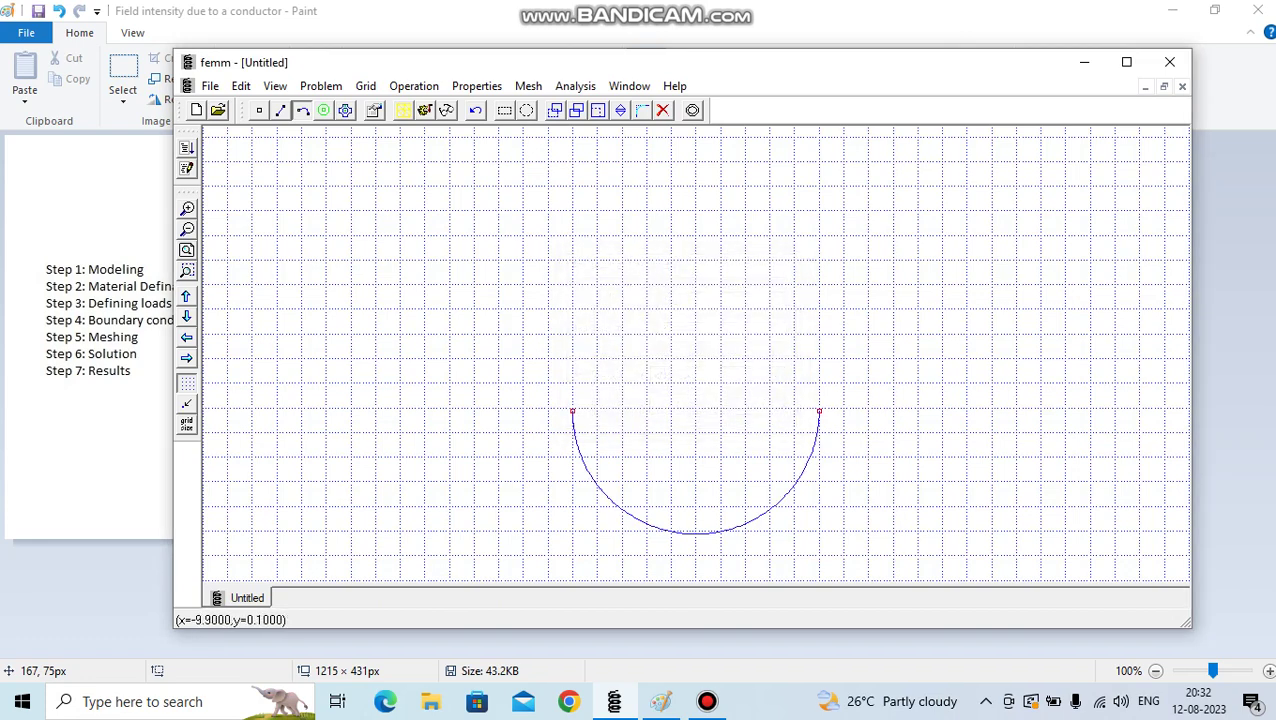
left_click(572, 411)
key("Return")
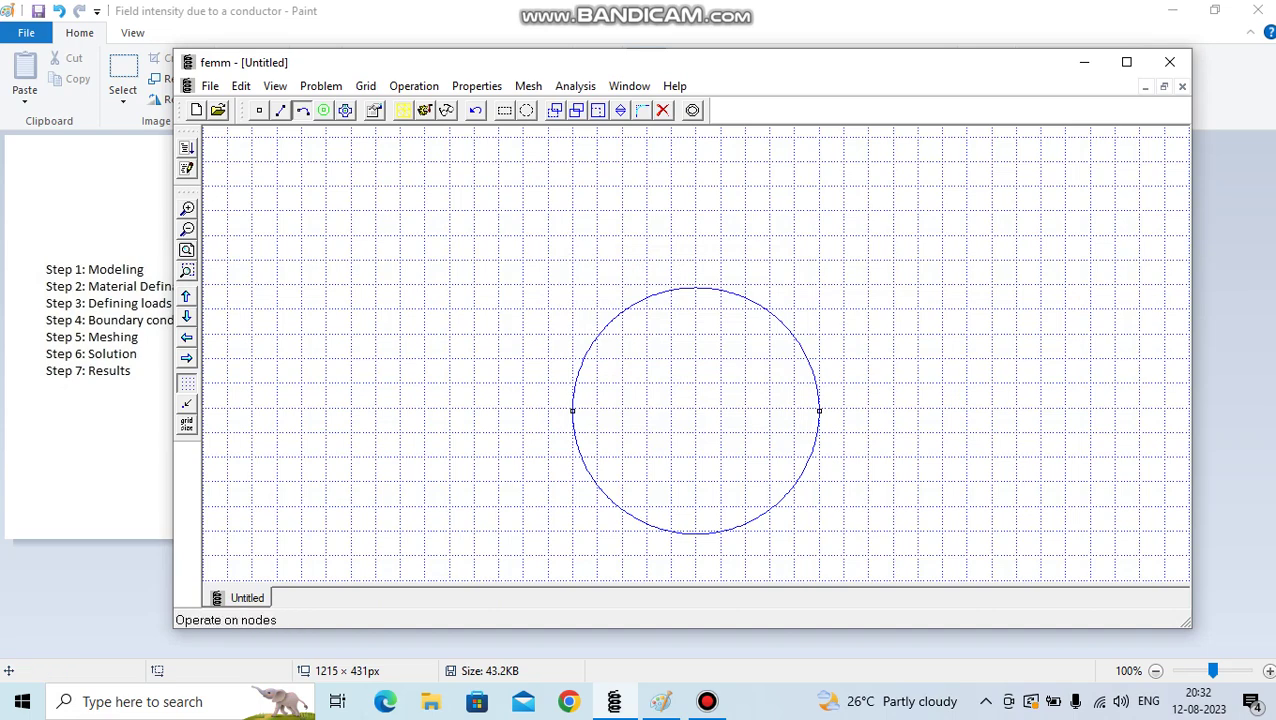
Place two nodes for the outer boundary at coordinates (30, 0) and (-30, 0)
left_click(259, 110)
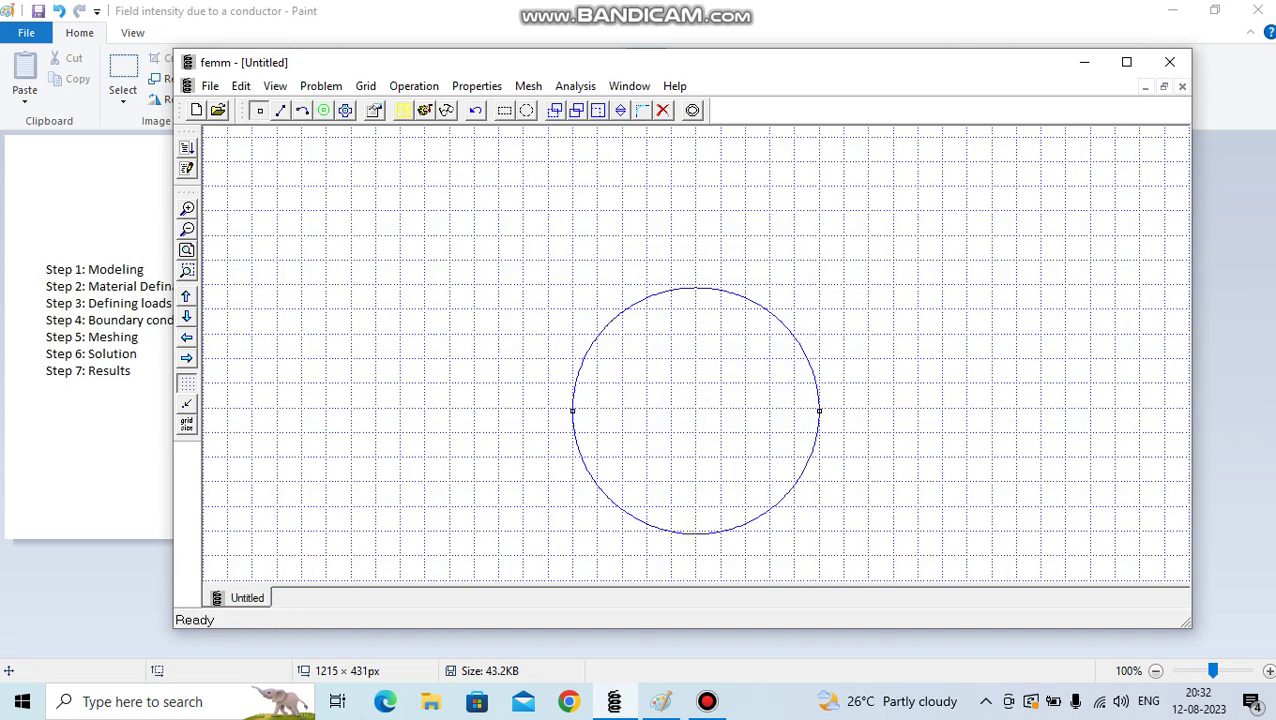
key("Tab")
type("30")
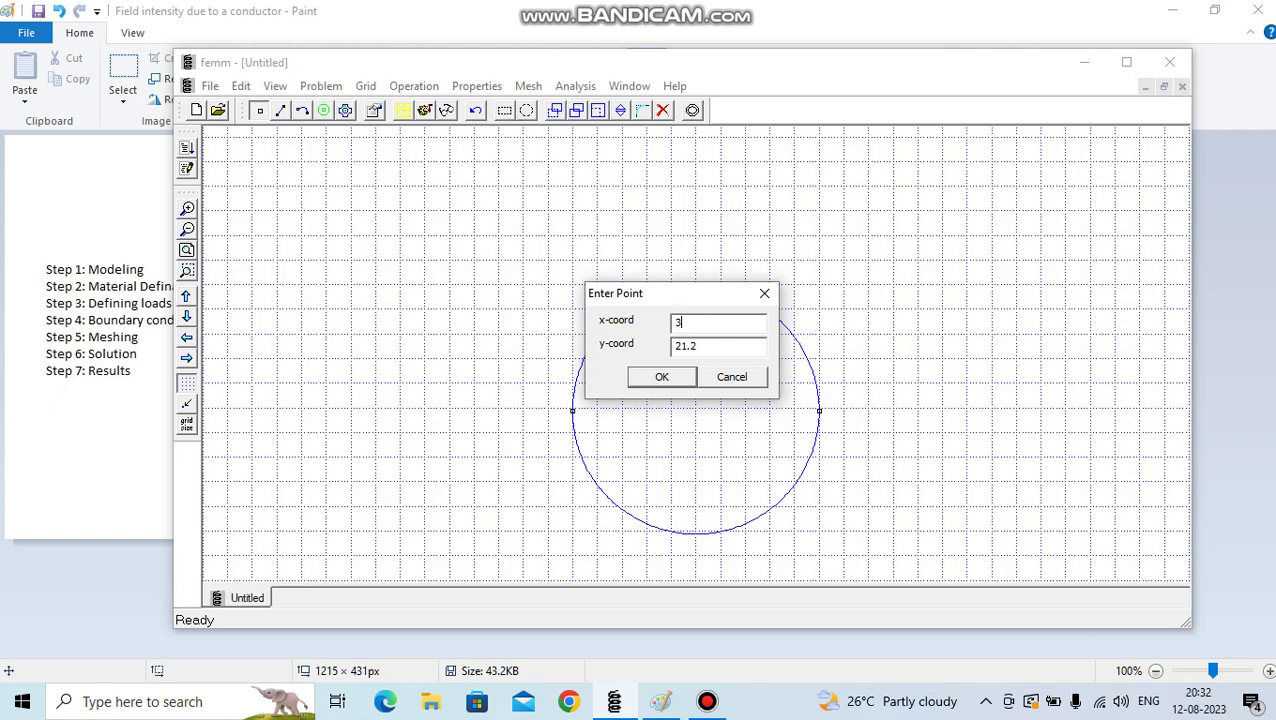
key("Tab")
type("0")
key("Tab")
key("Return")
key("Tab")
type("-30")
key("Tab")
type("0")
key("Return")
Draw the outer boundary circle by joining its two nodes with two 180-degree arc segments
left_click(302, 110)
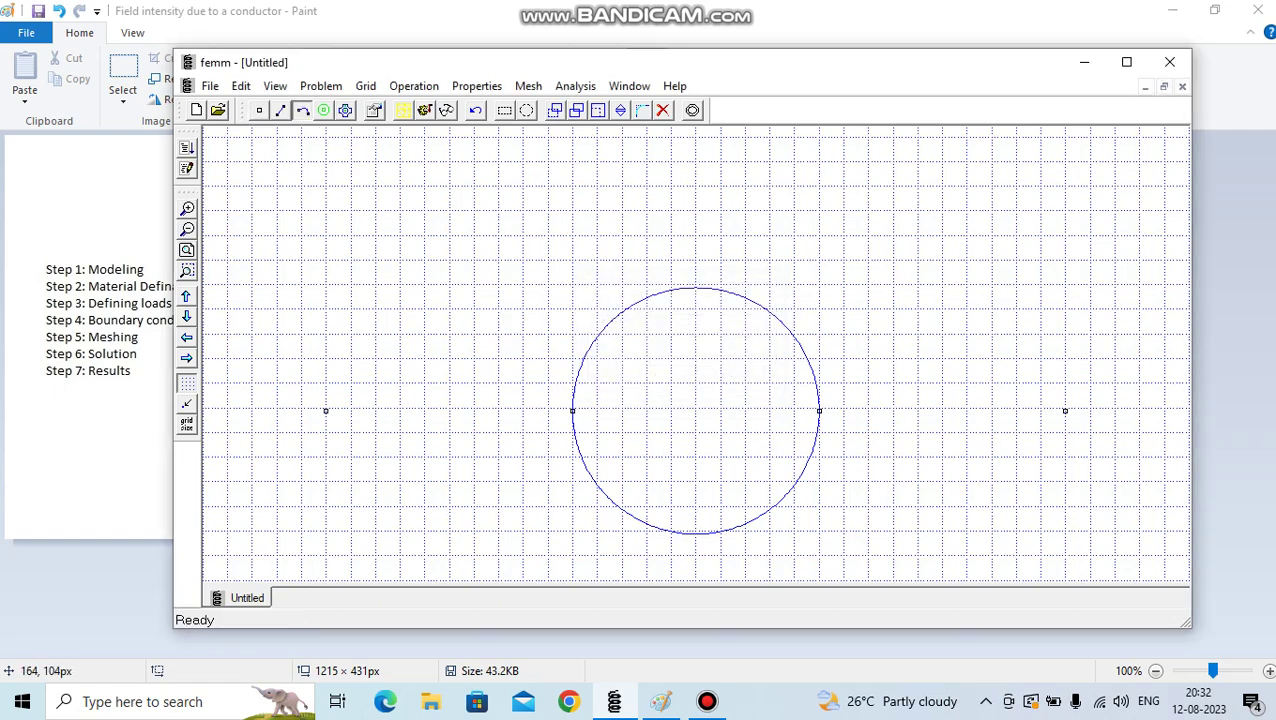
left_click(325, 411)
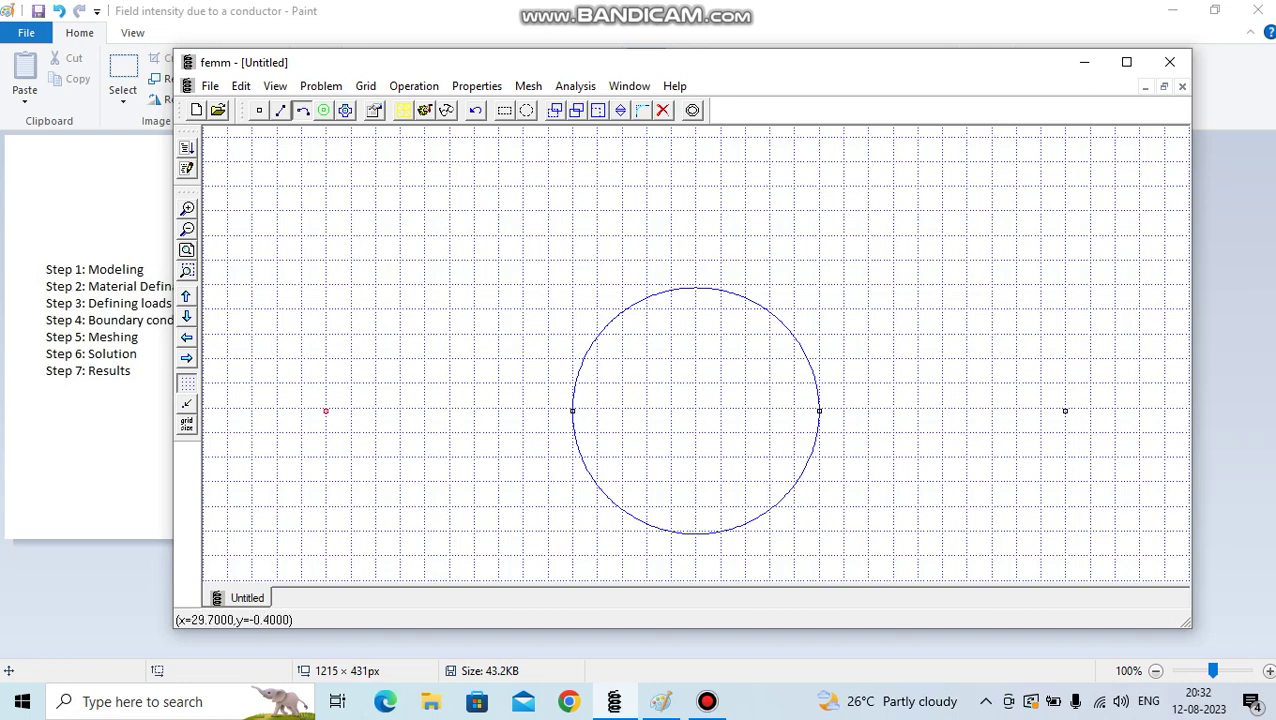
left_click(1065, 411)
key("Return")
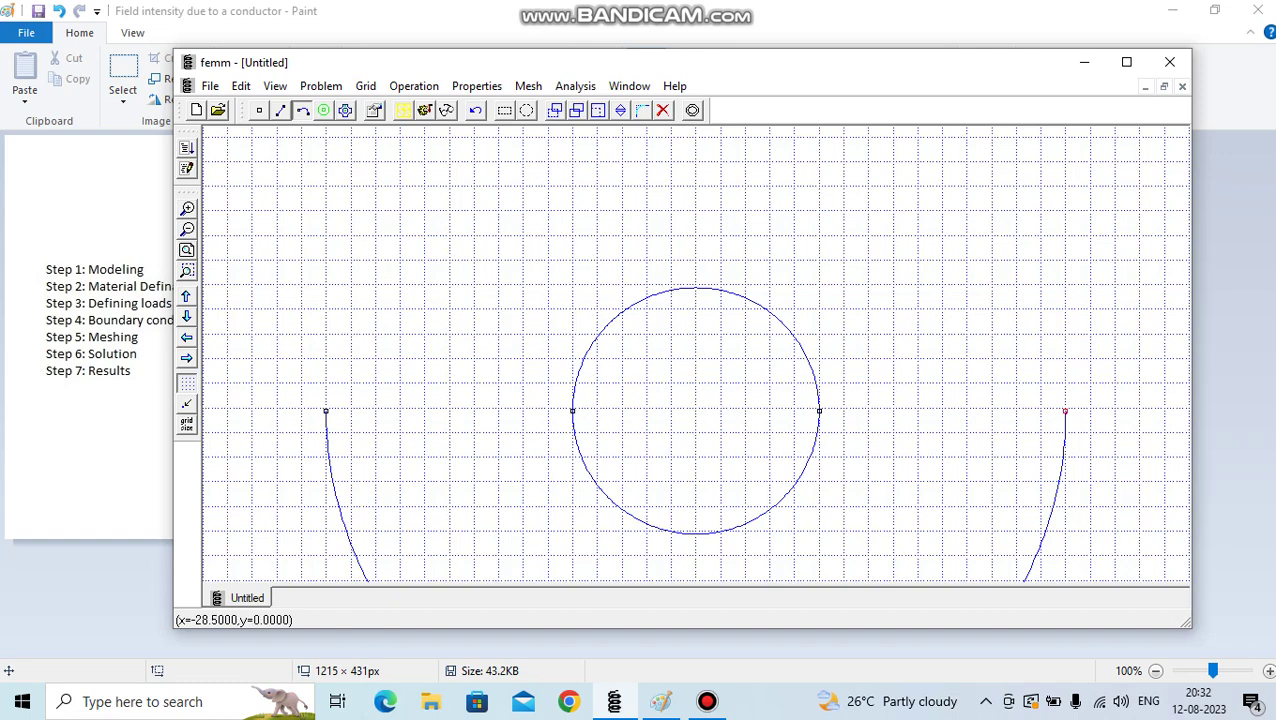
left_click(325, 411)
left_click(683, 407)
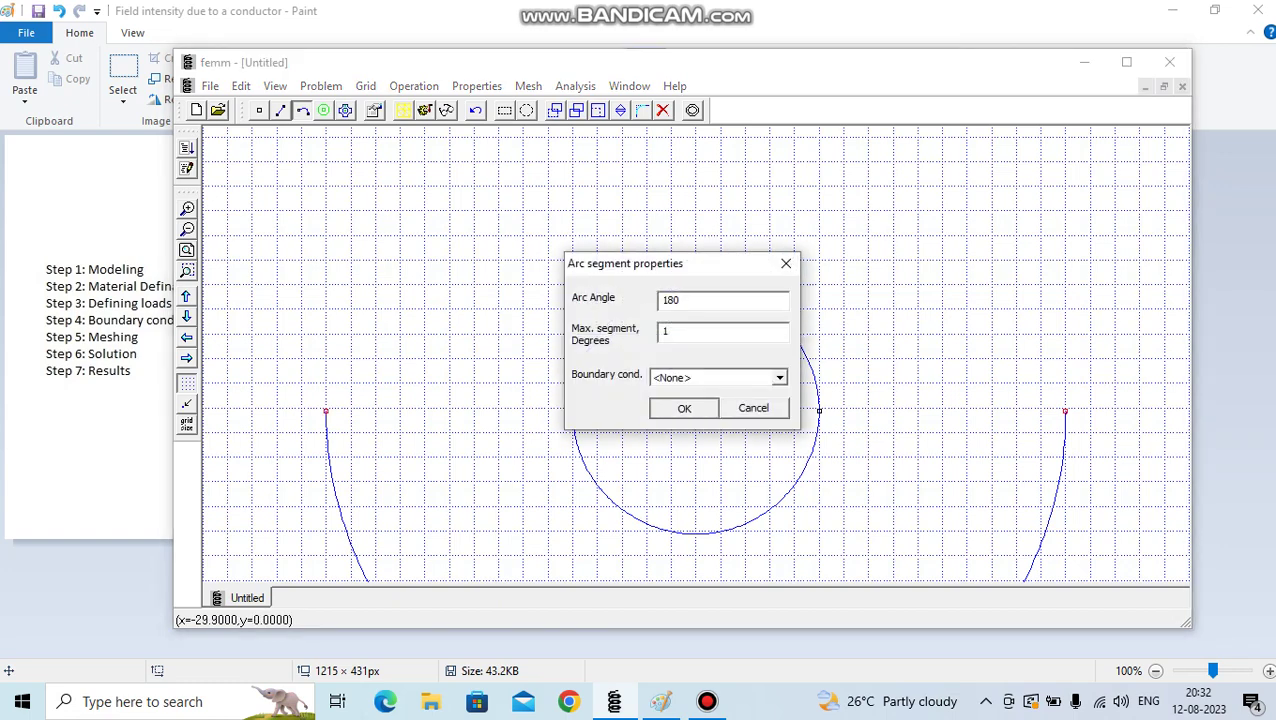
Place a node at the conductor's centre, at coordinates (0, 0)
left_click(259, 110)
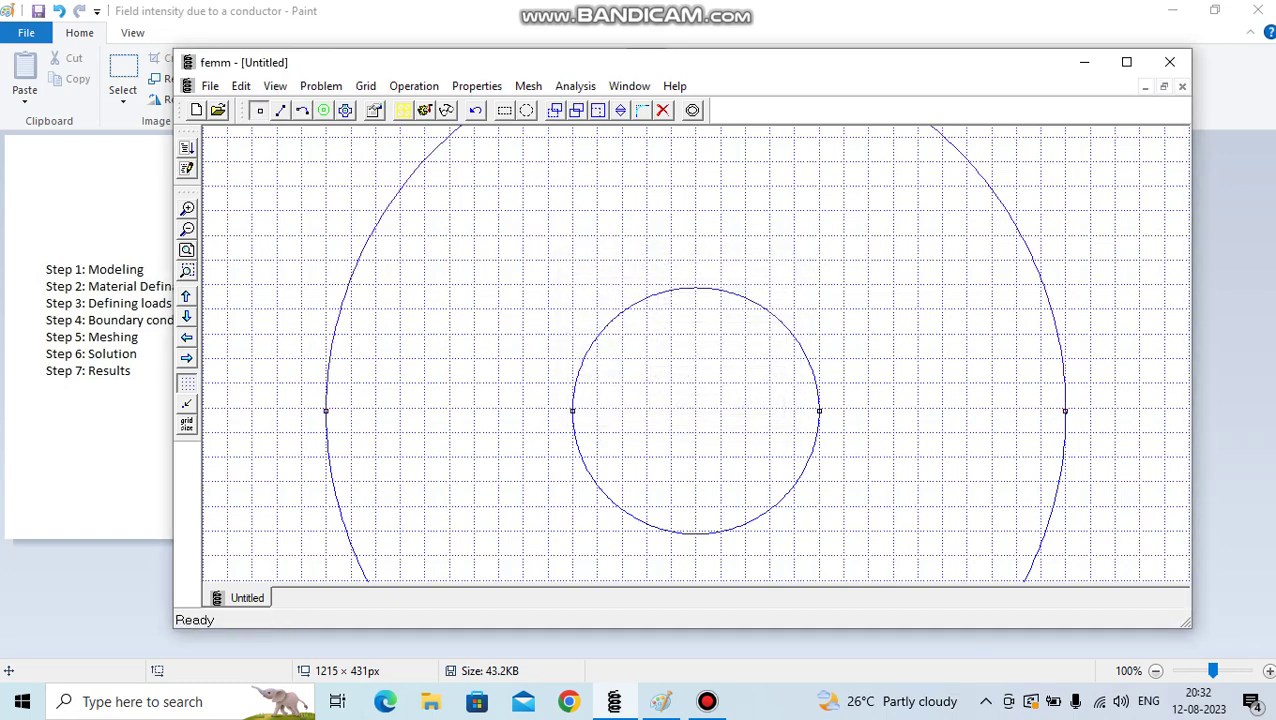
key("Tab")
type("0")
key("Tab")
type("0")
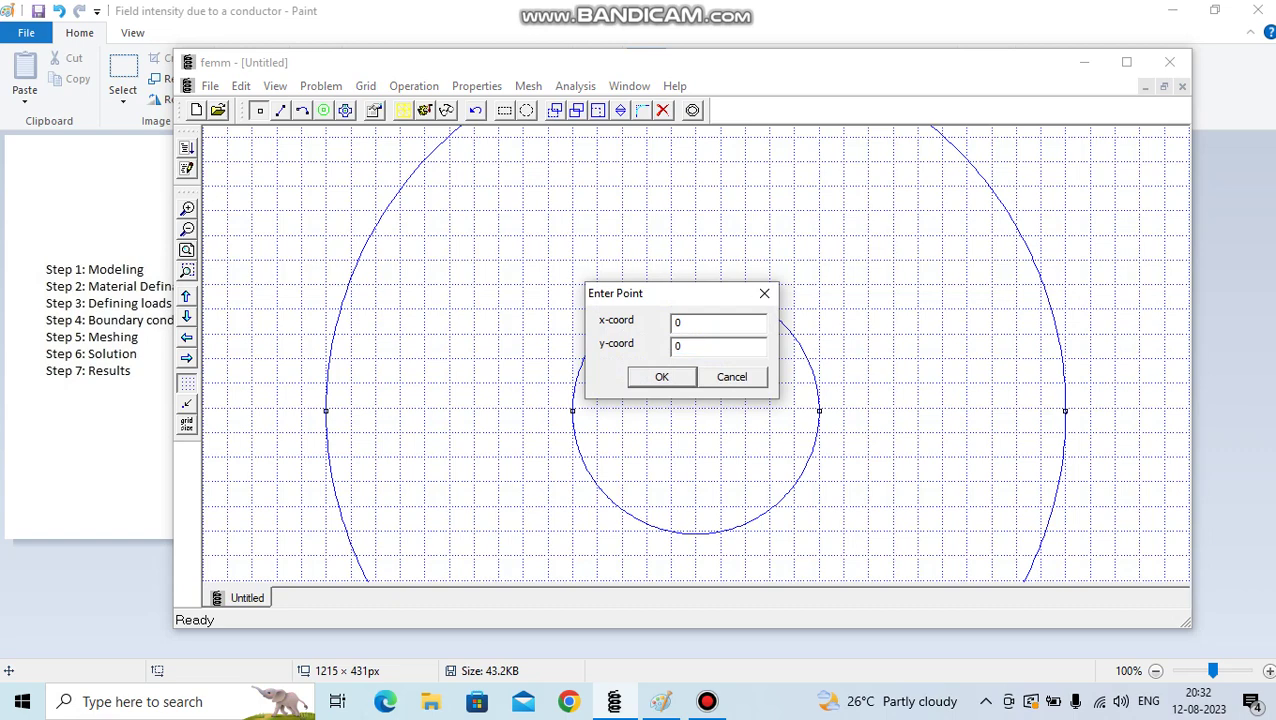
key("Return")
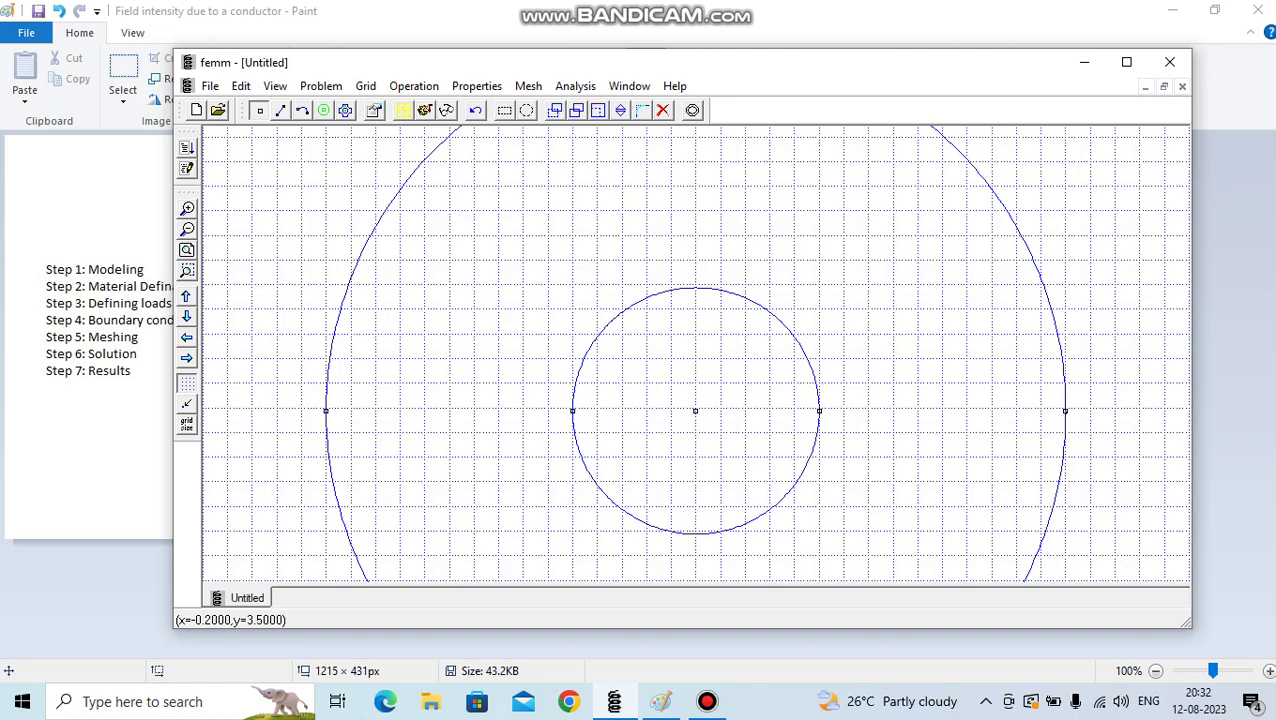
left_click(476, 86)
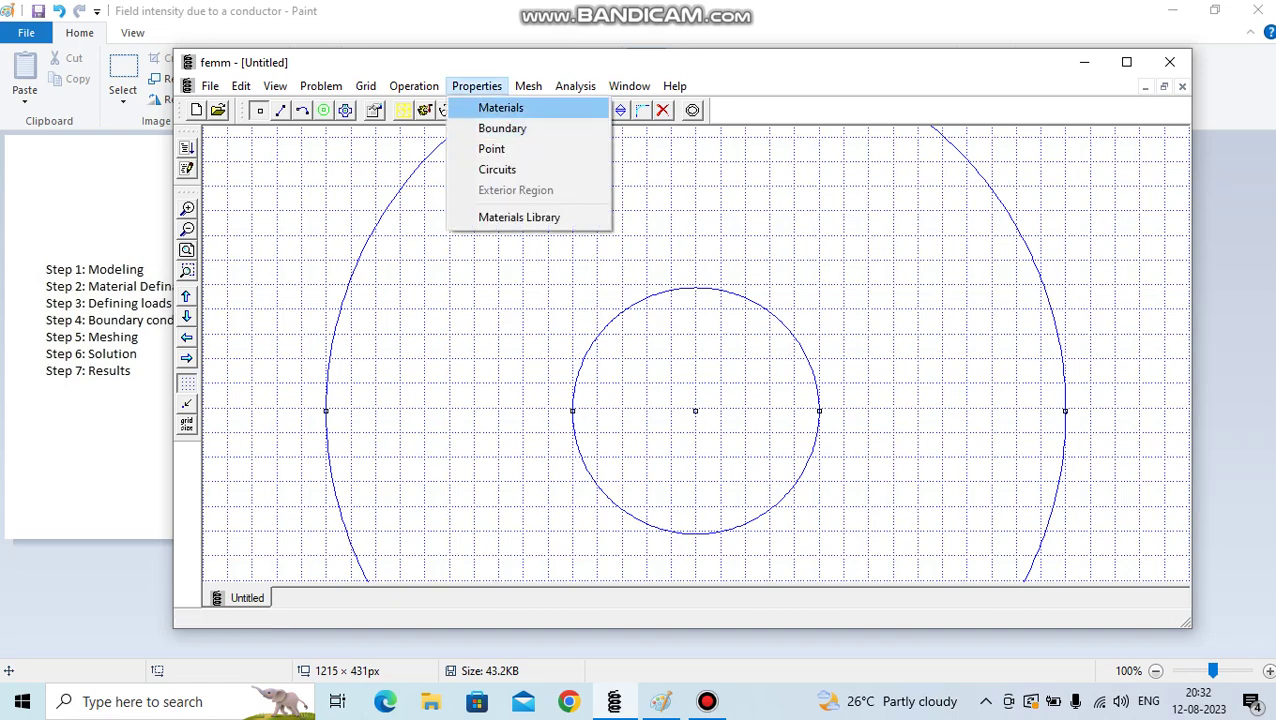
left_click(500, 107)
left_click(637, 355)
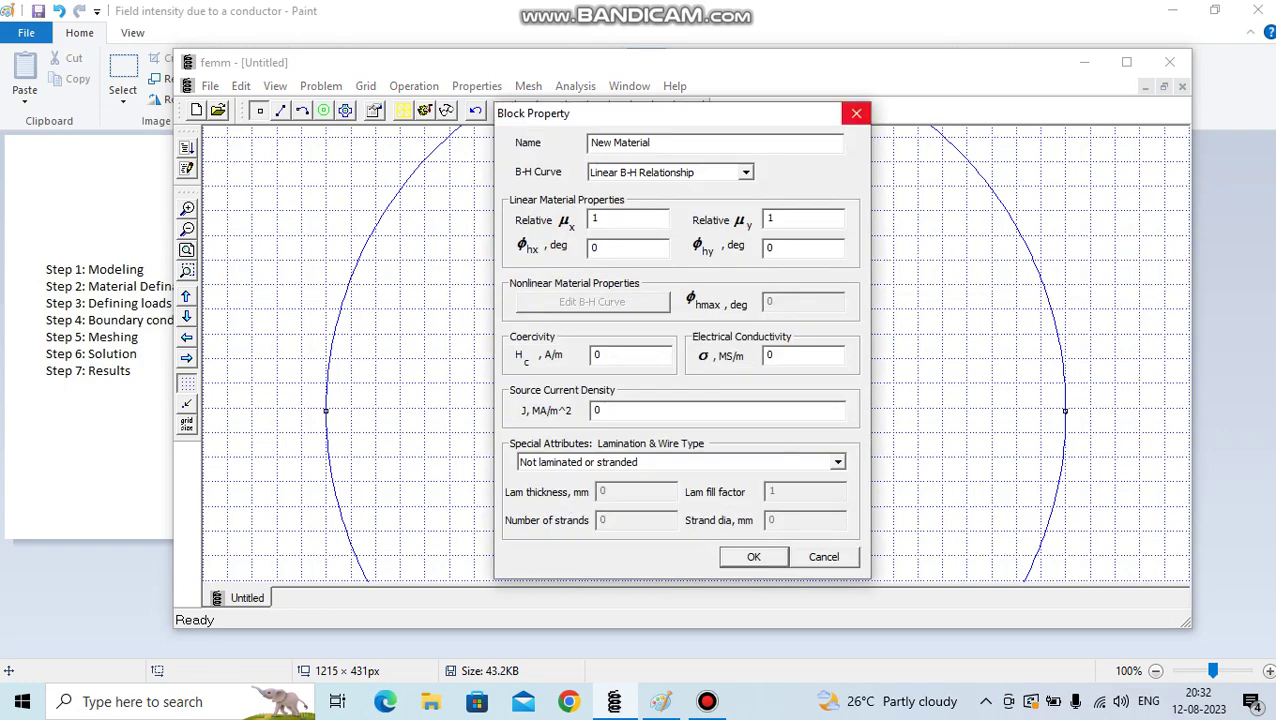
left_click(856, 113)
left_click(772, 271)
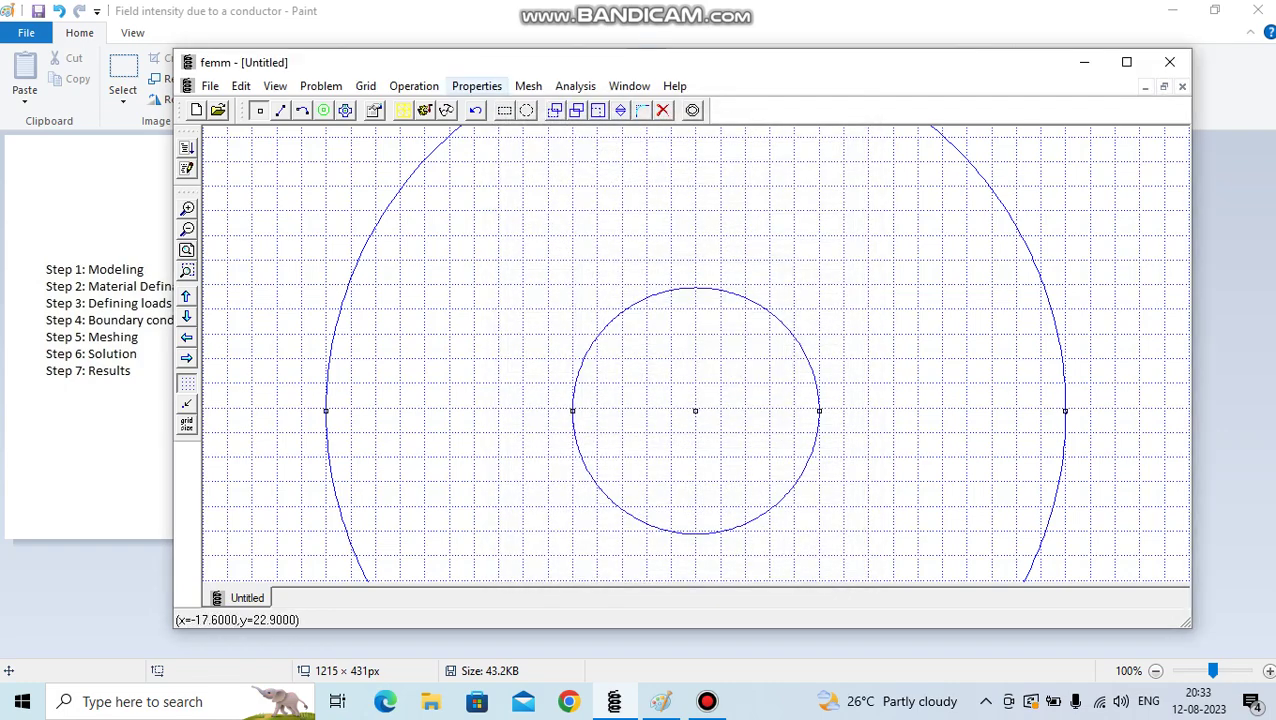
Add Air and, from Solid Non-Magnetic Conductors, Copper to the model materials from the Materials Library
left_click(476, 86)
left_click(519, 217)
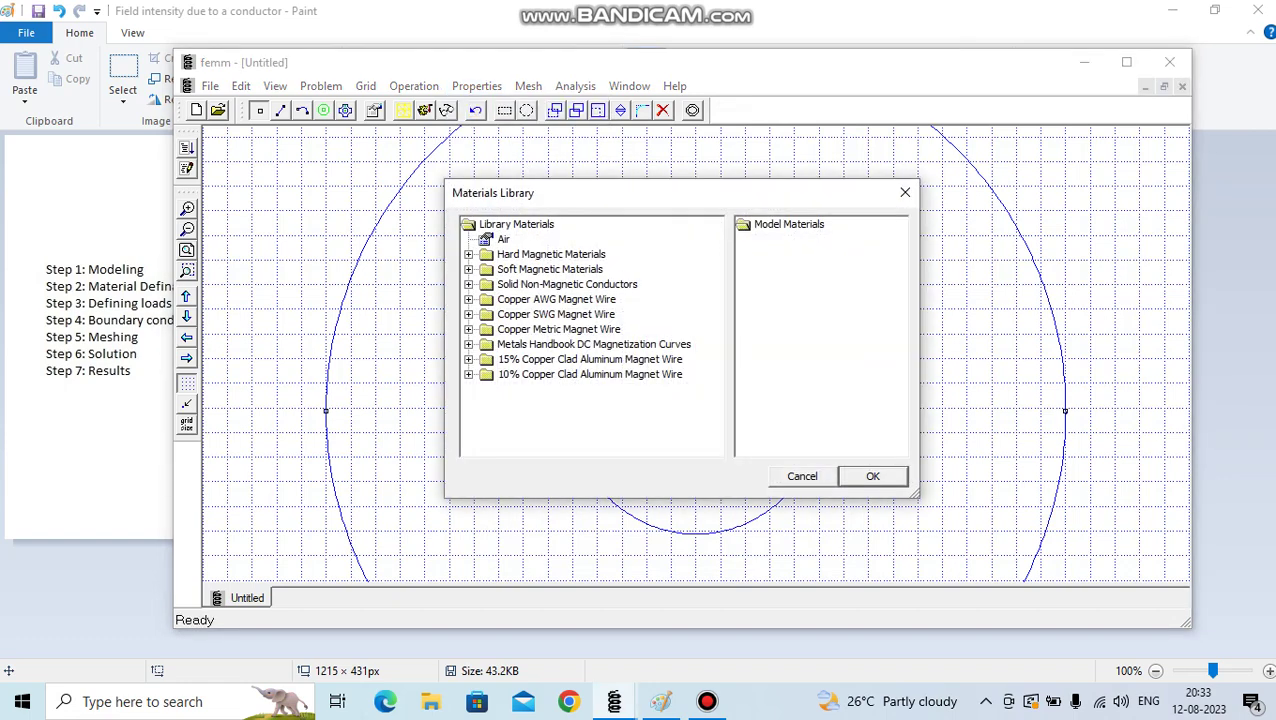
left_click_drag(503, 239, 757, 262)
left_click(468, 284)
left_click_drag(531, 344, 772, 262)
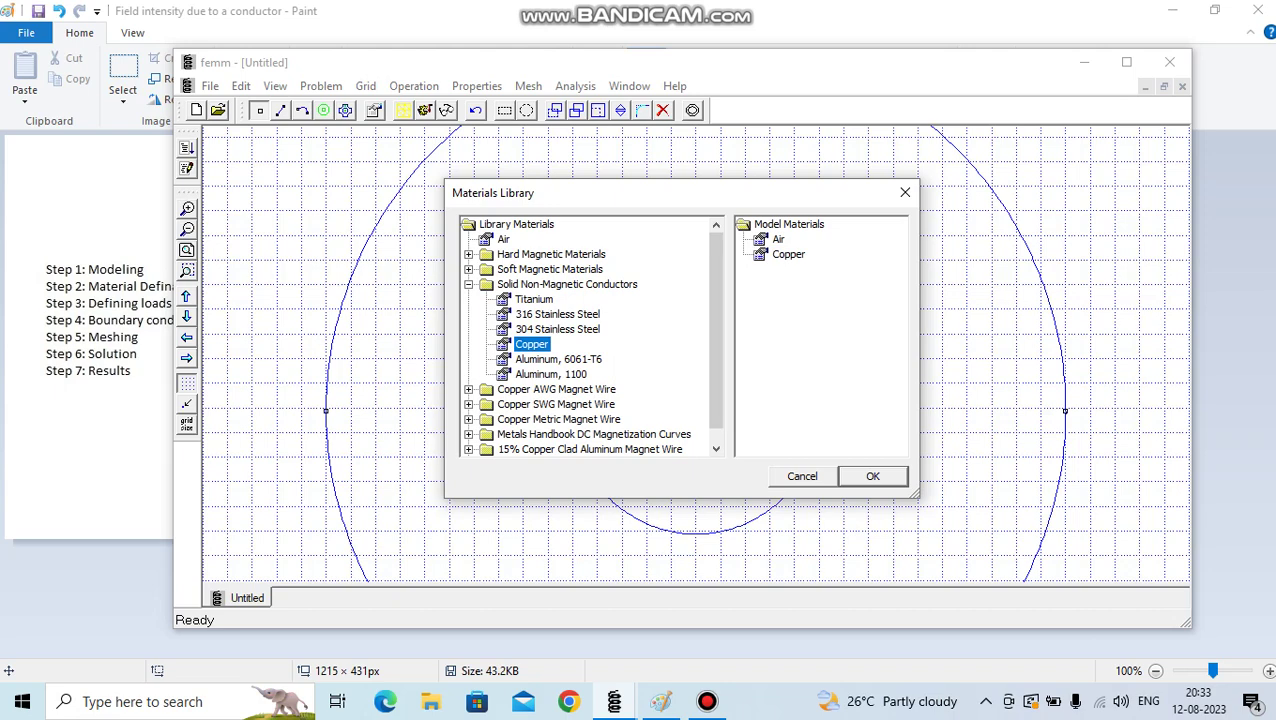
left_click(871, 476)
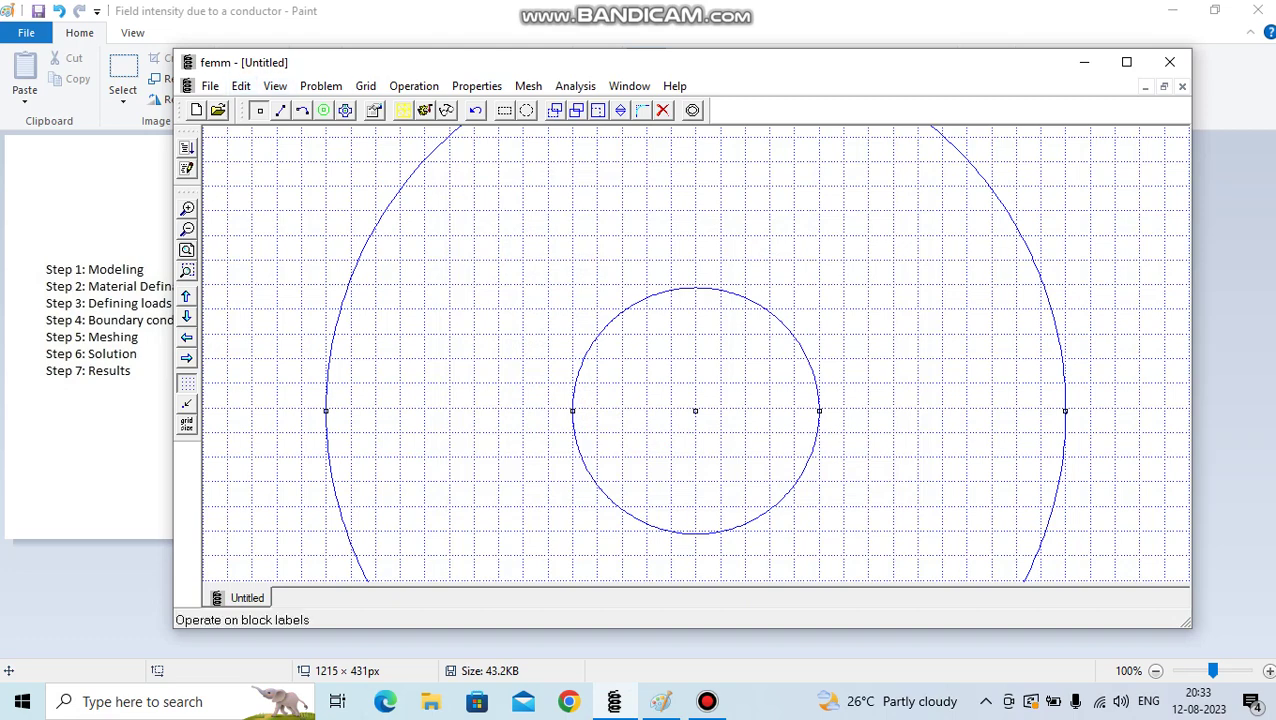
Place one block label inside the inner circle and another in the region between the two circles
left_click(324, 110)
left_click(725, 367)
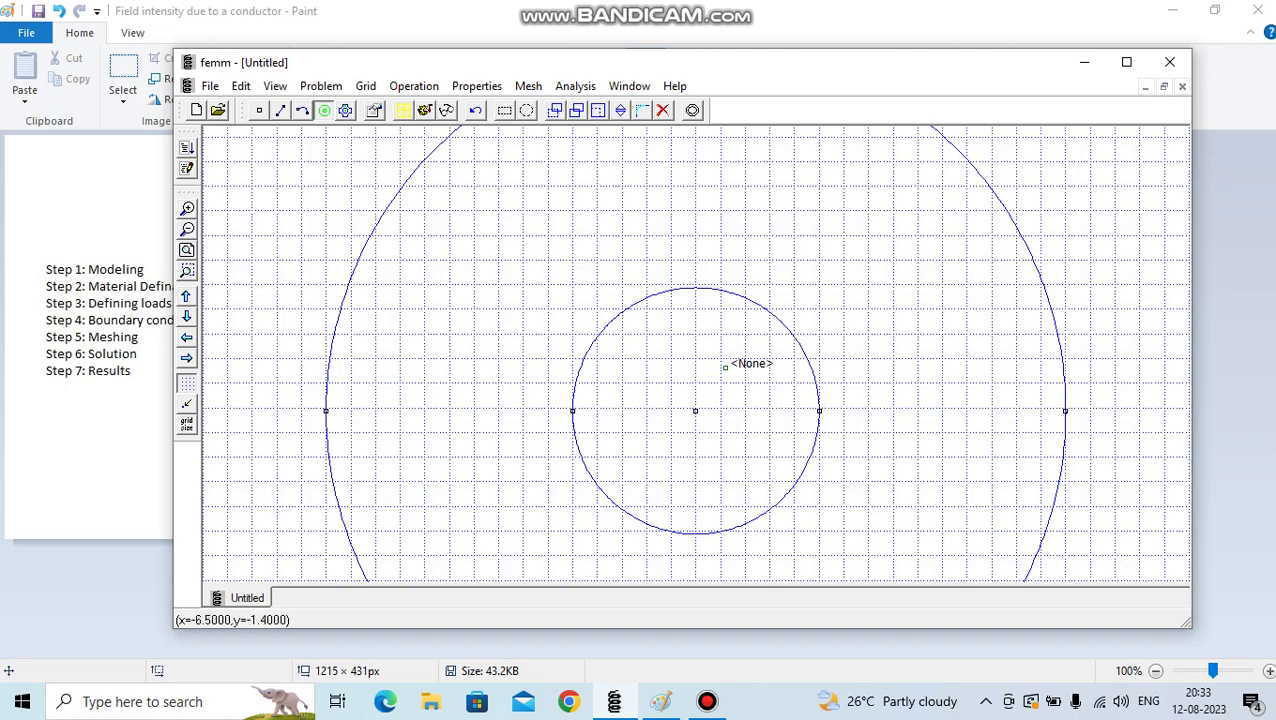
left_click(705, 179)
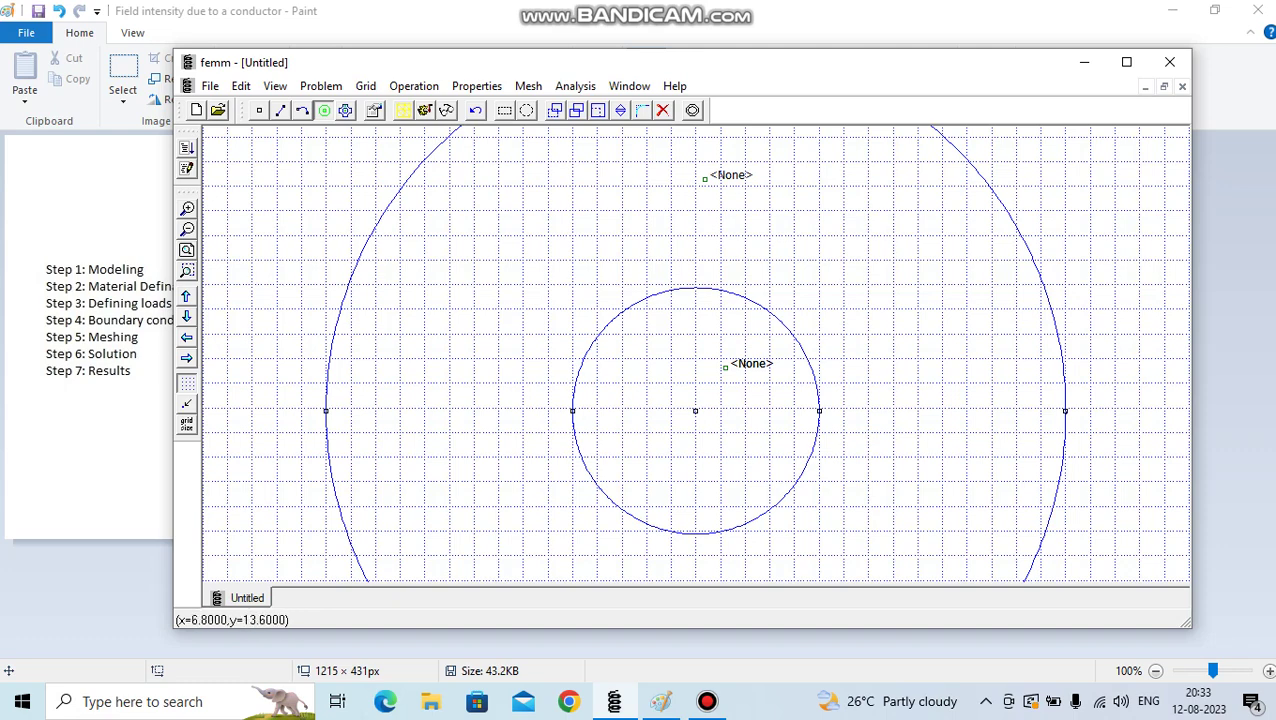
Assign Air as the block type of the label in the region between the two circles
right_click(712, 178)
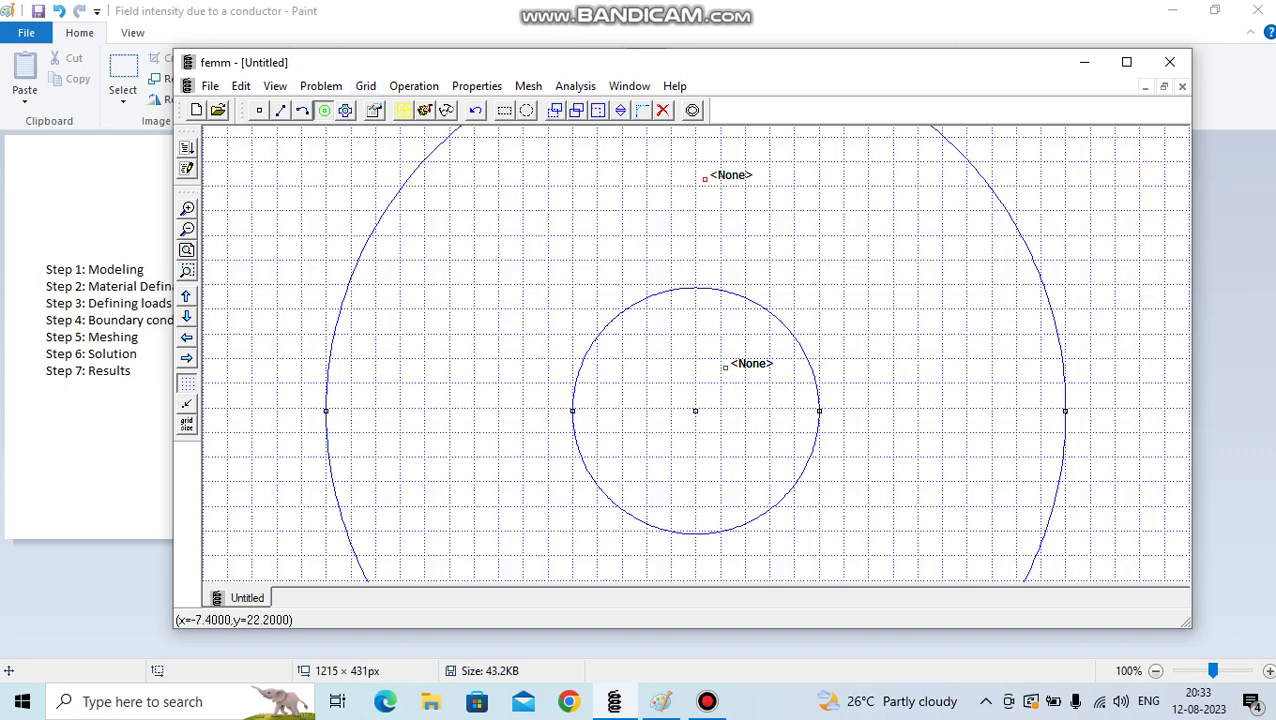
left_click(414, 86)
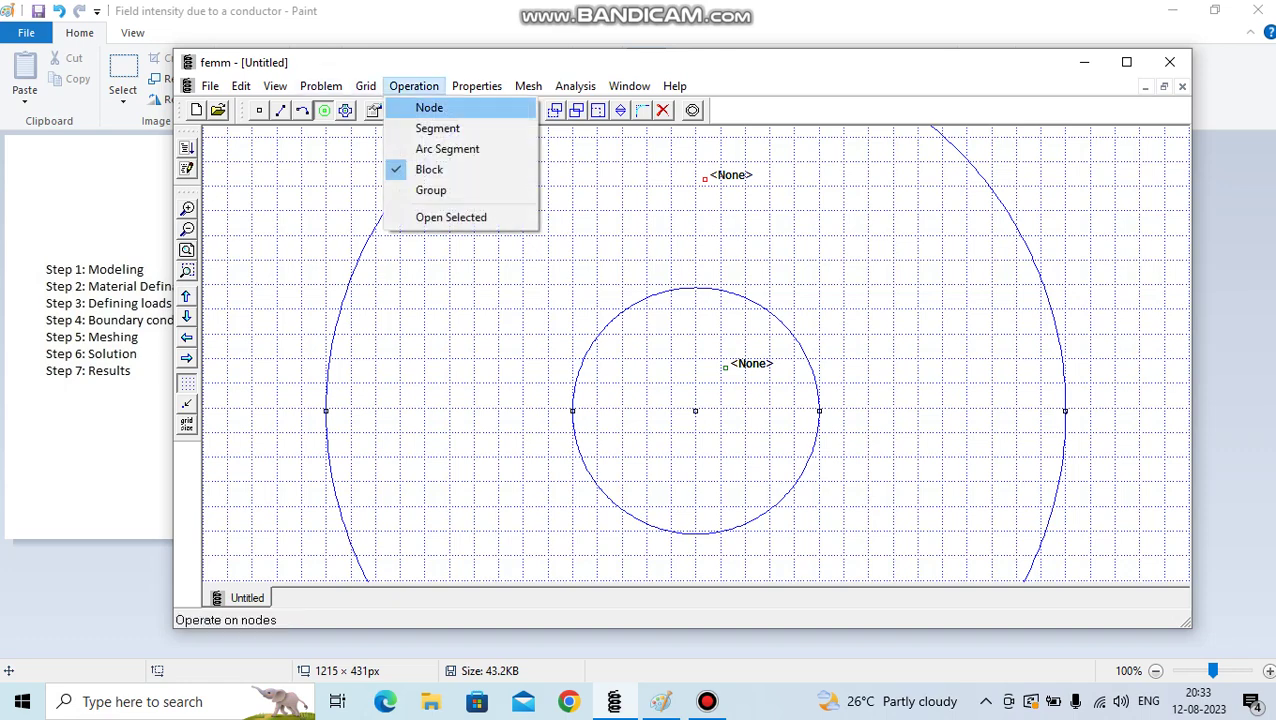
left_click(447, 217)
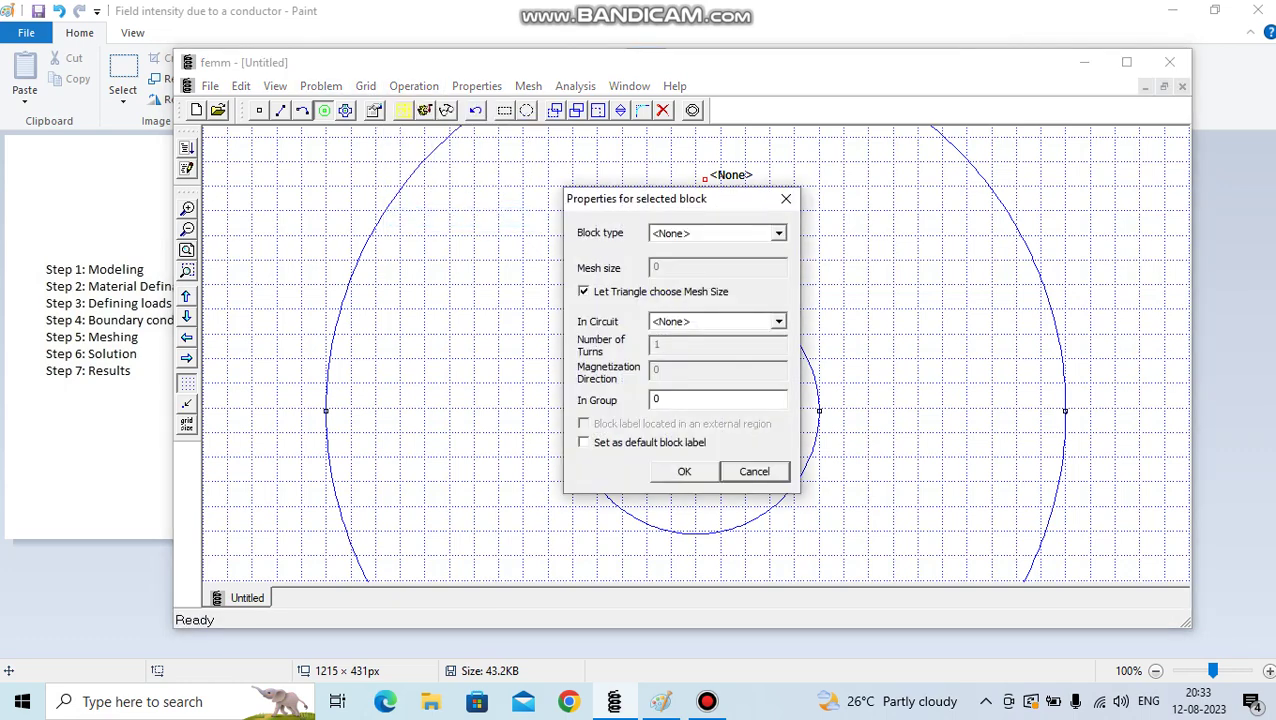
left_click(778, 233)
left_click(680, 275)
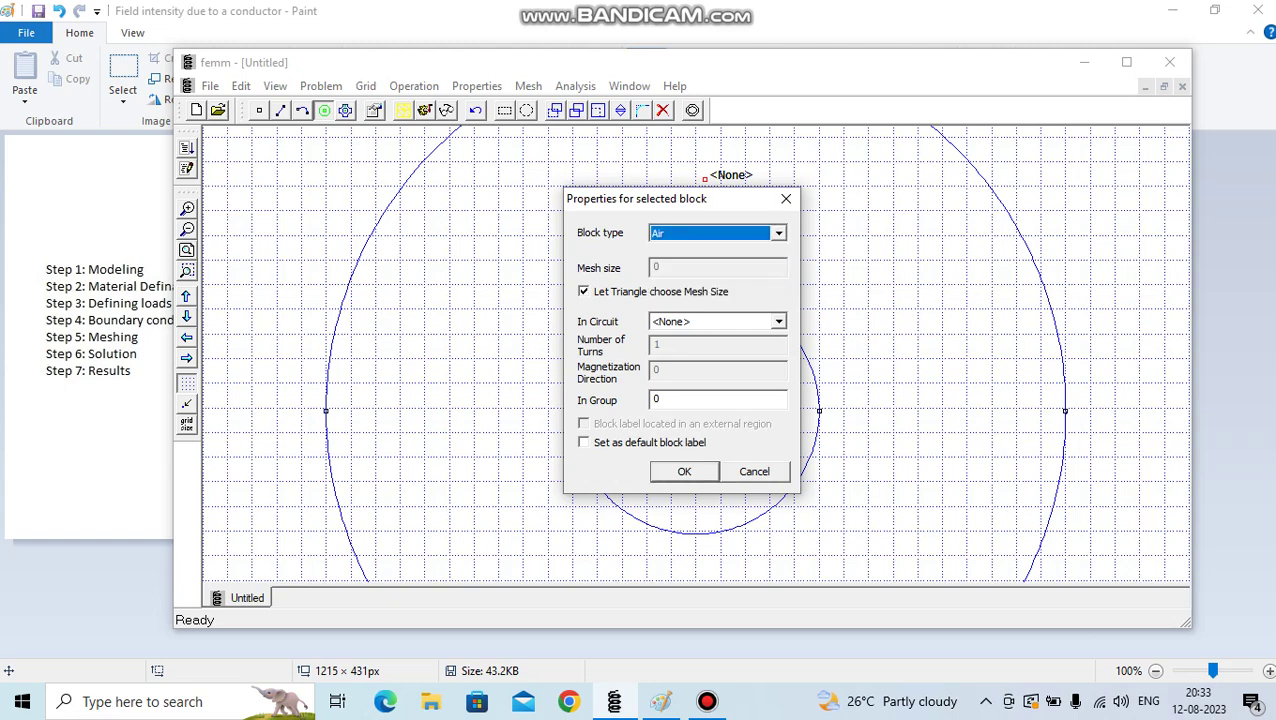
left_click(684, 471)
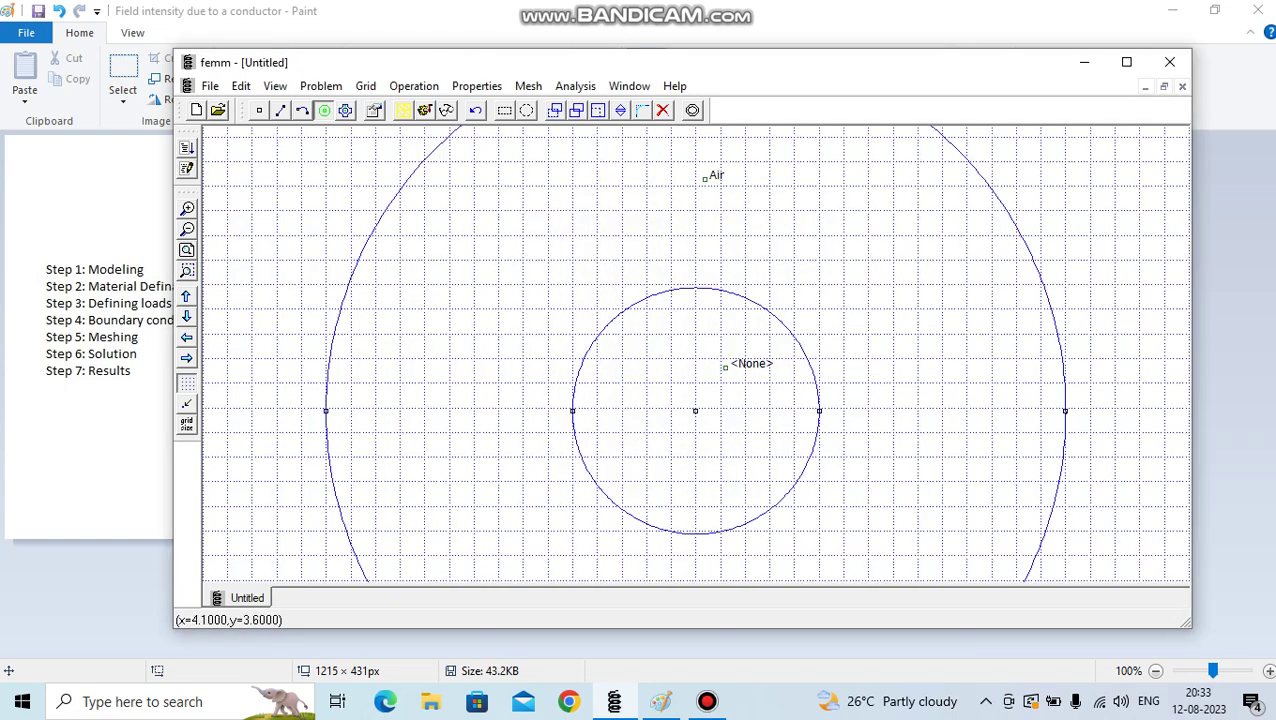
Assign Copper as the block type of the label inside the inner circle
left_click(413, 86)
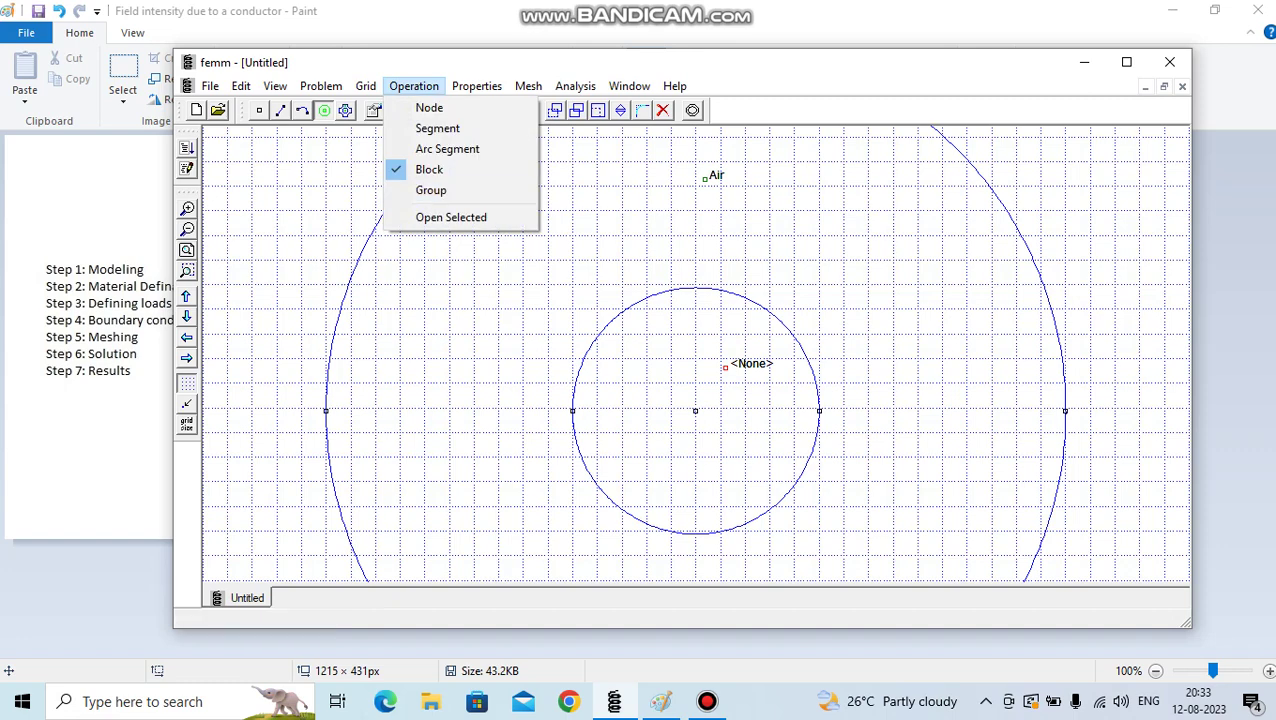
left_click(451, 217)
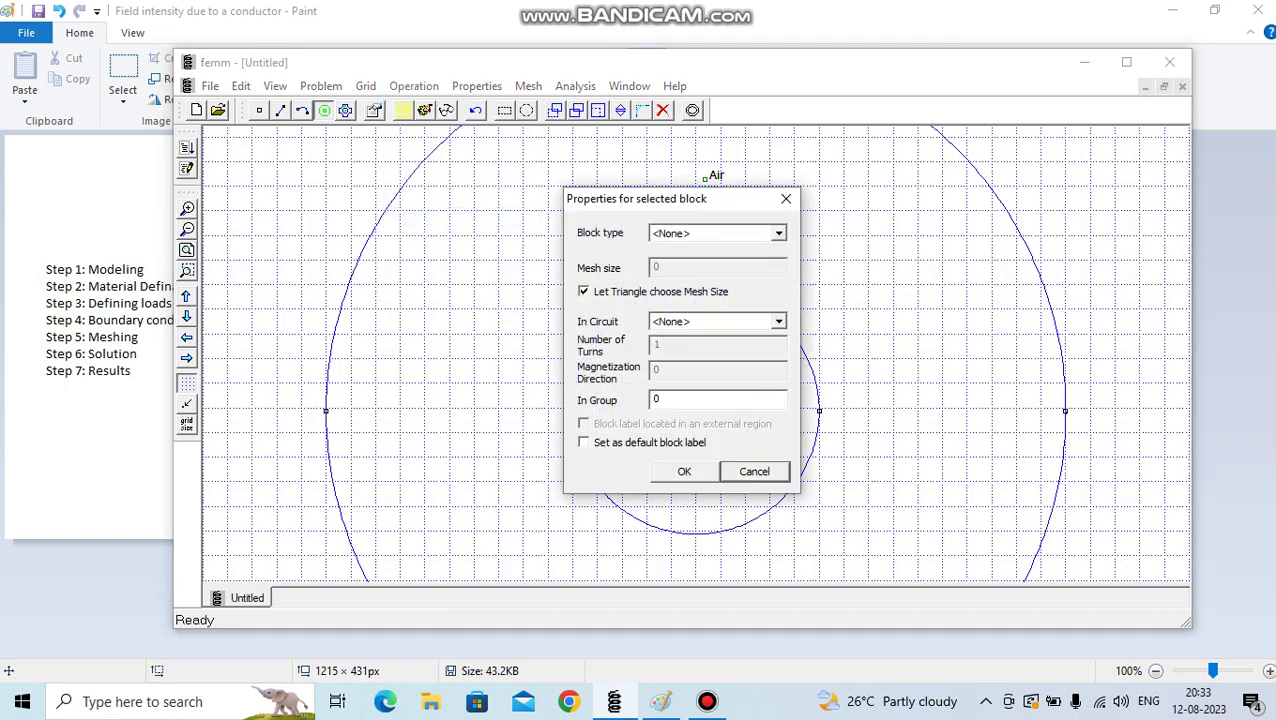
left_click(778, 233)
left_click(700, 288)
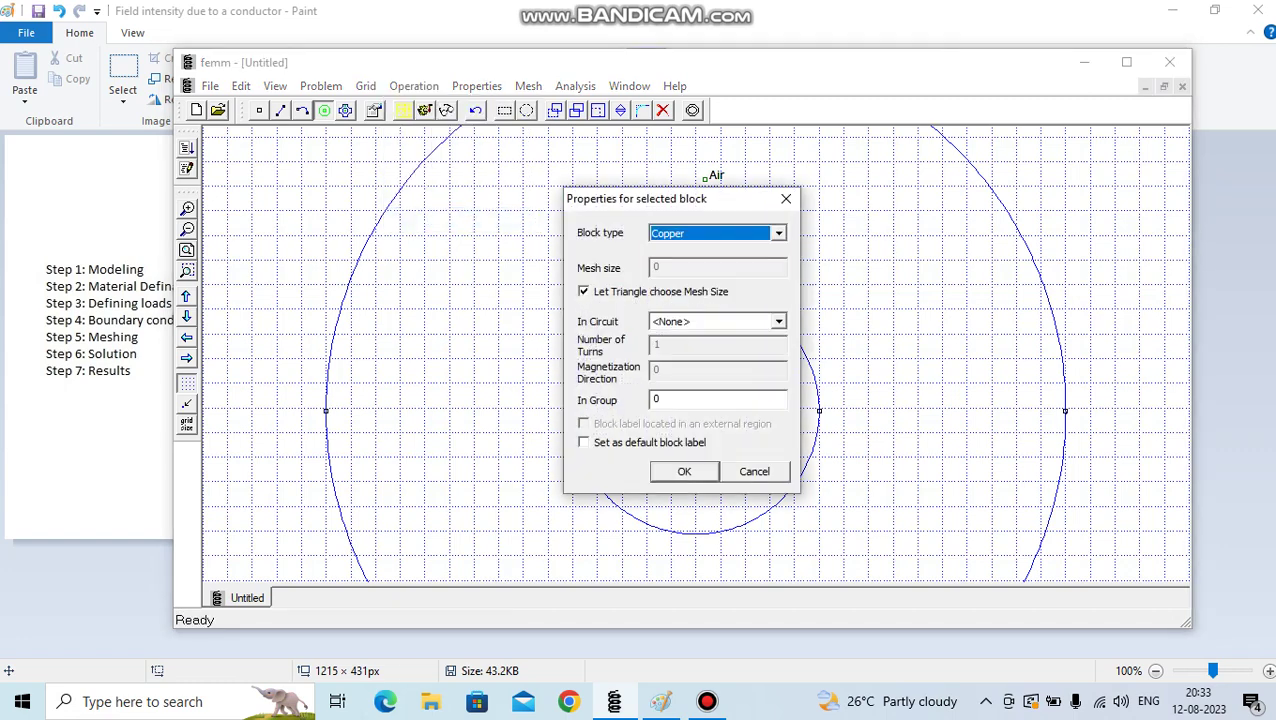
key("Return")
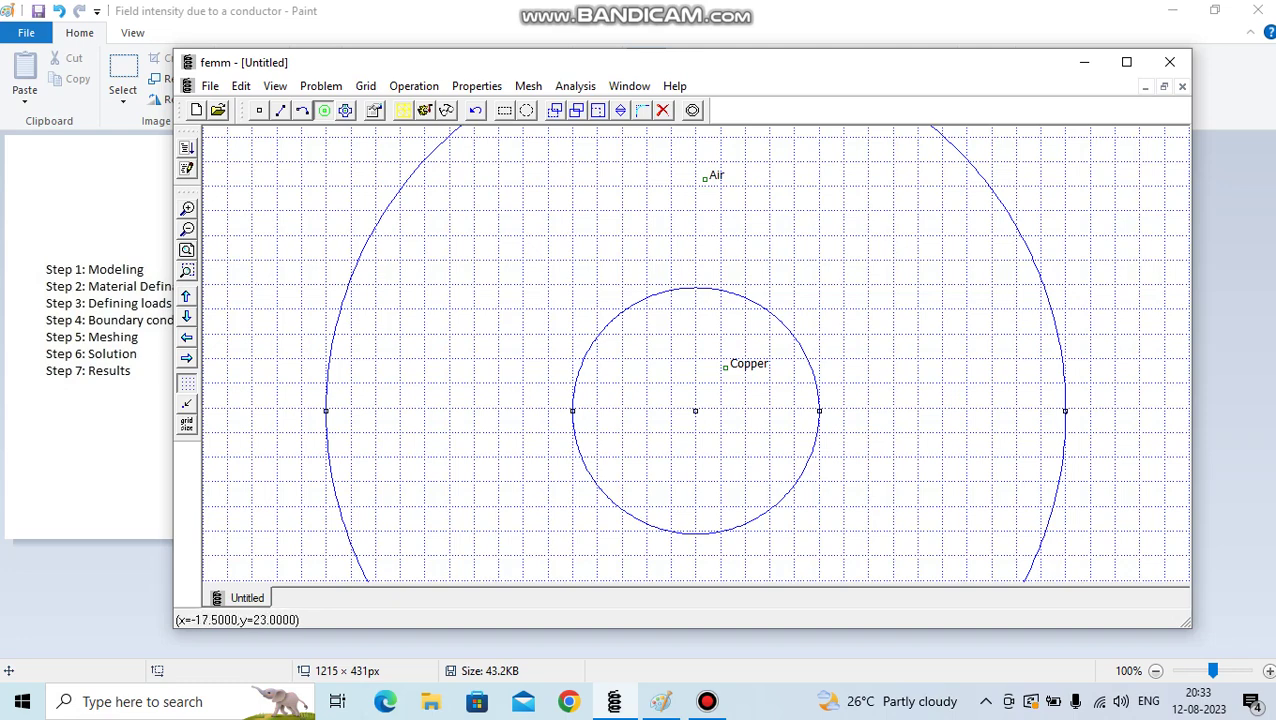
Modify the Copper material definition so its source current density J is 1.27 MA/m^2
left_click(477, 86)
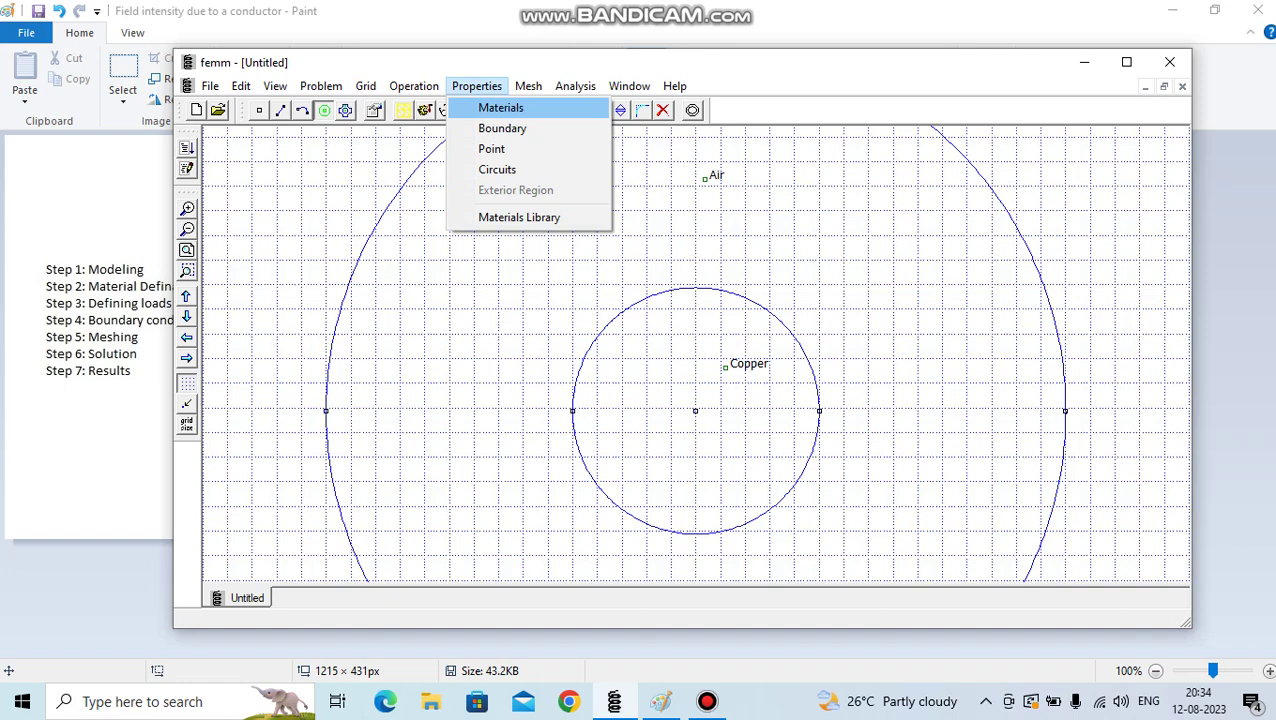
left_click(500, 107)
left_click(676, 346)
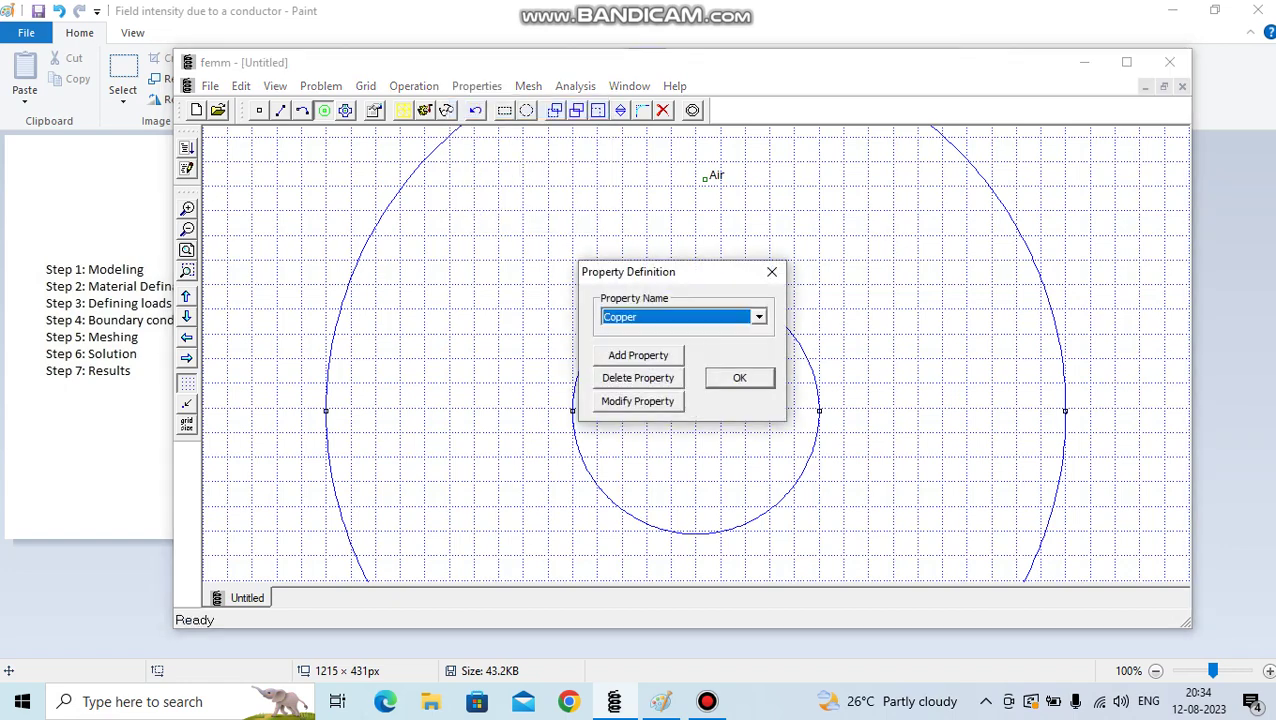
left_click(638, 401)
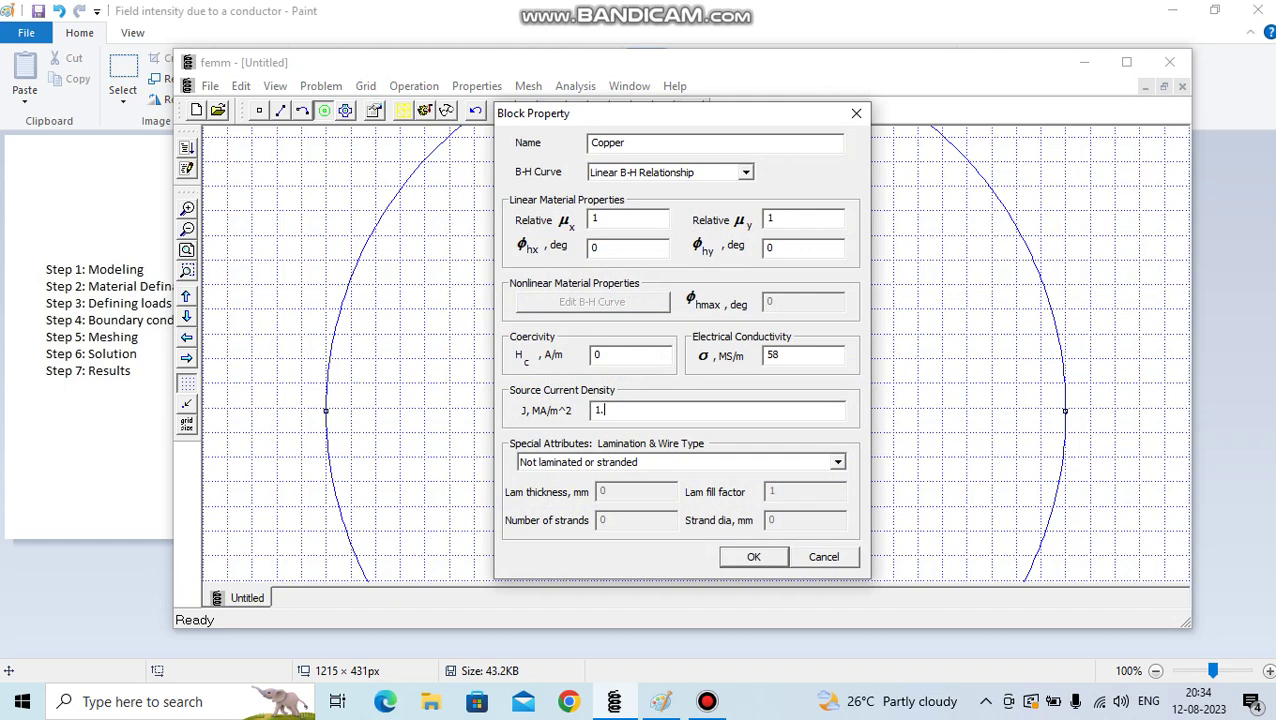
type("1.27")
key("Return")
key("Return")
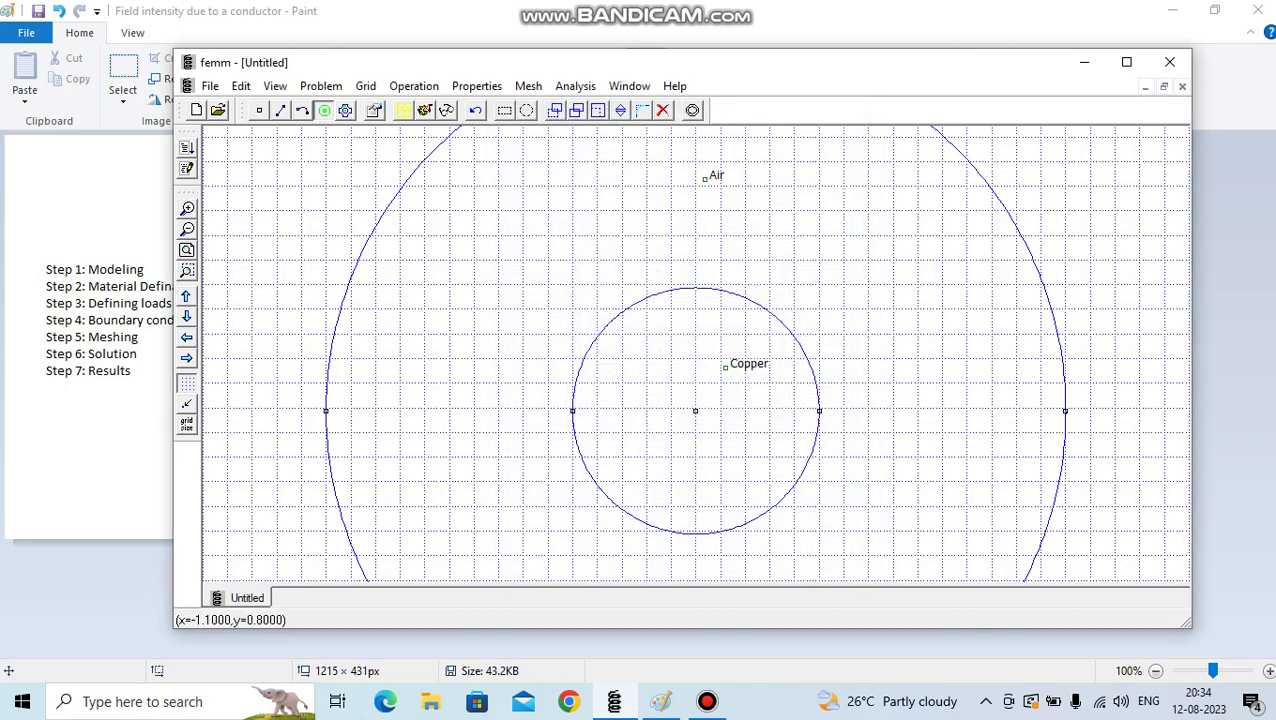
Add a boundary property named New Boundary of type Prescribed A with all its parameters at 0
left_click(187, 228)
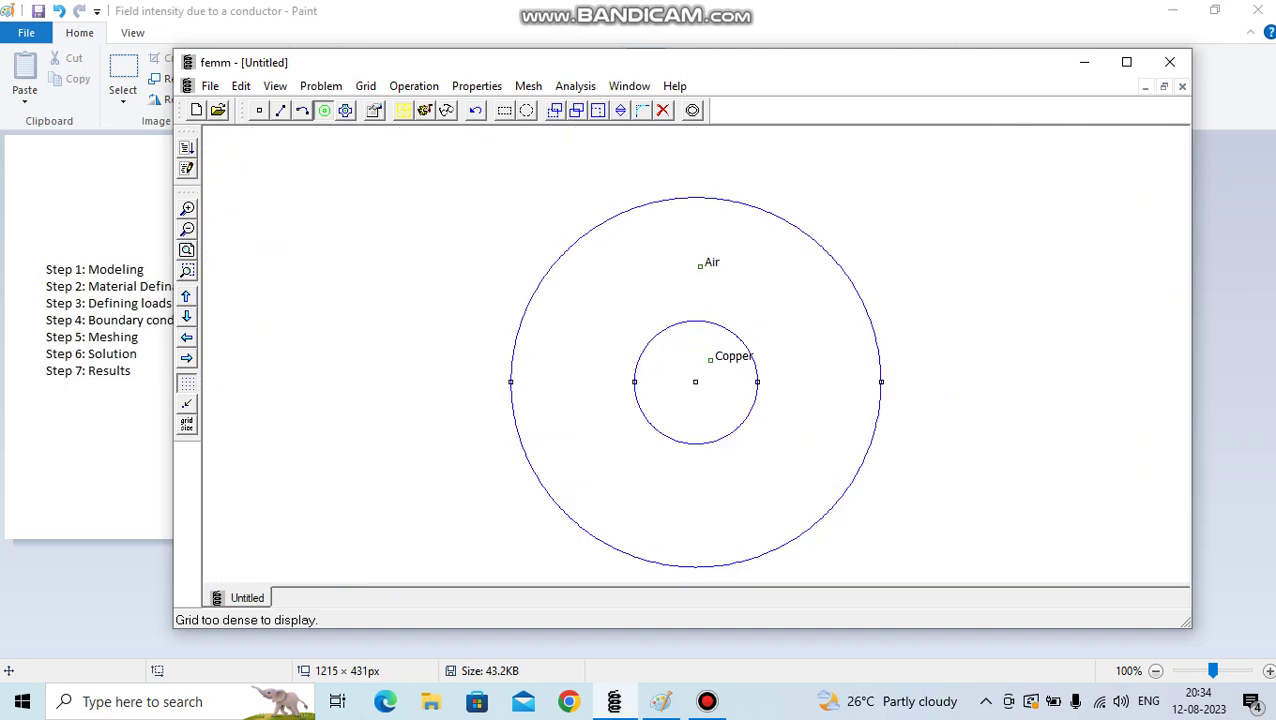
left_click(476, 86)
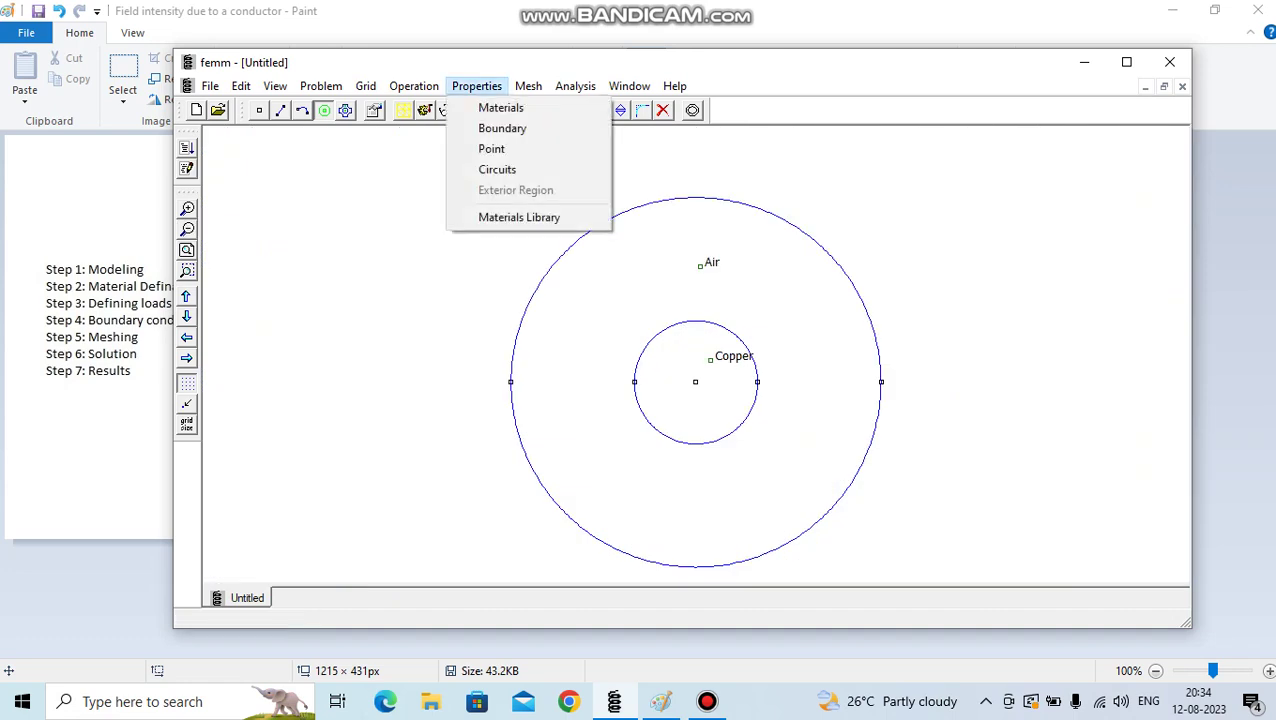
left_click(502, 128)
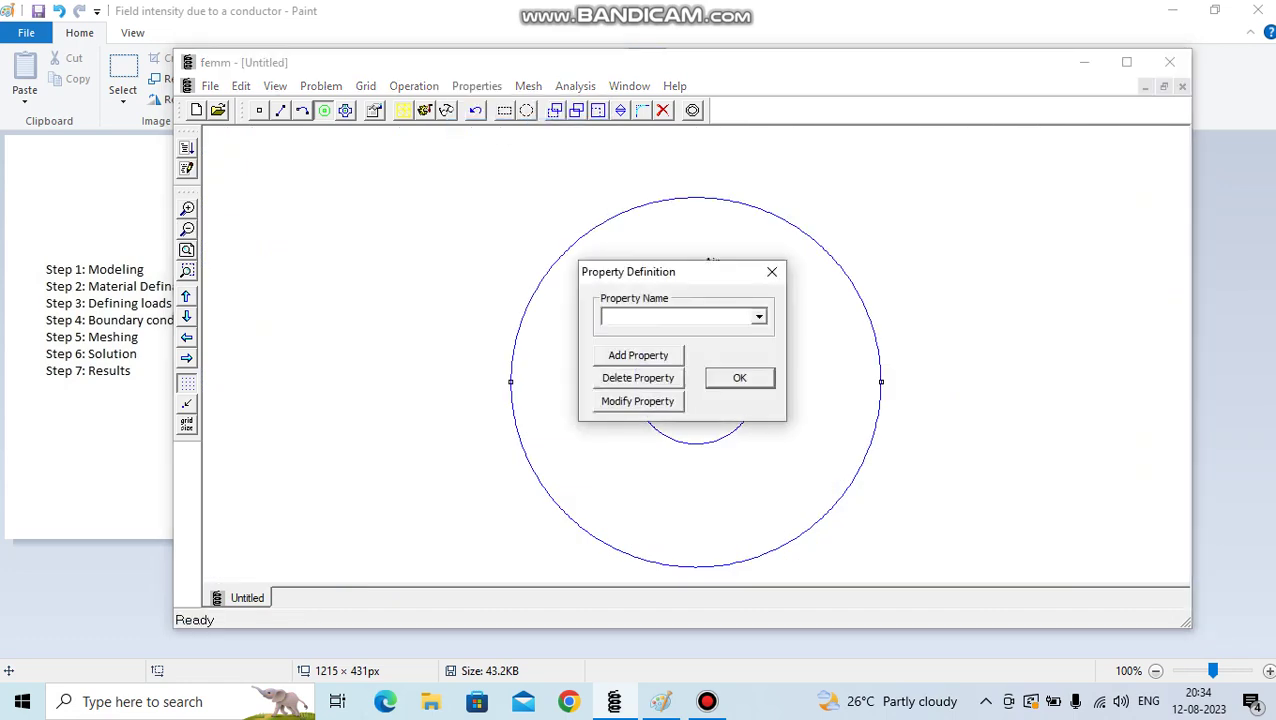
left_click(637, 355)
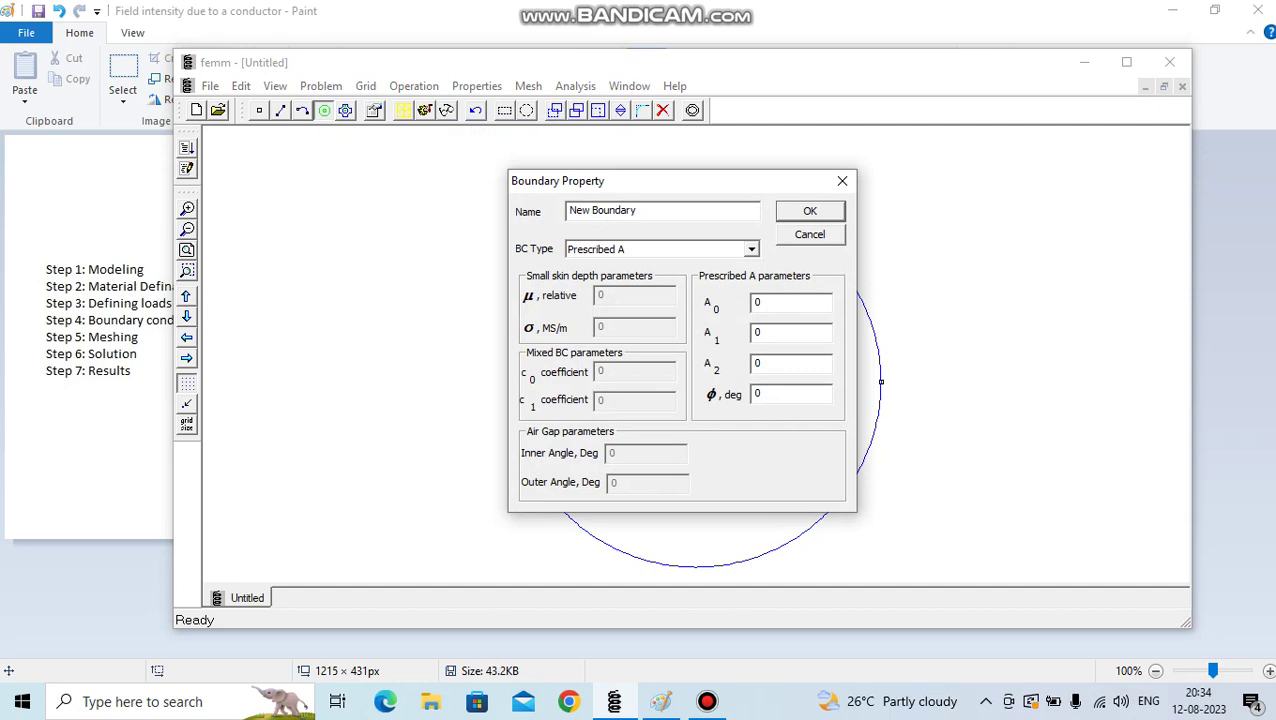
left_click_drag(670, 181, 661, 325)
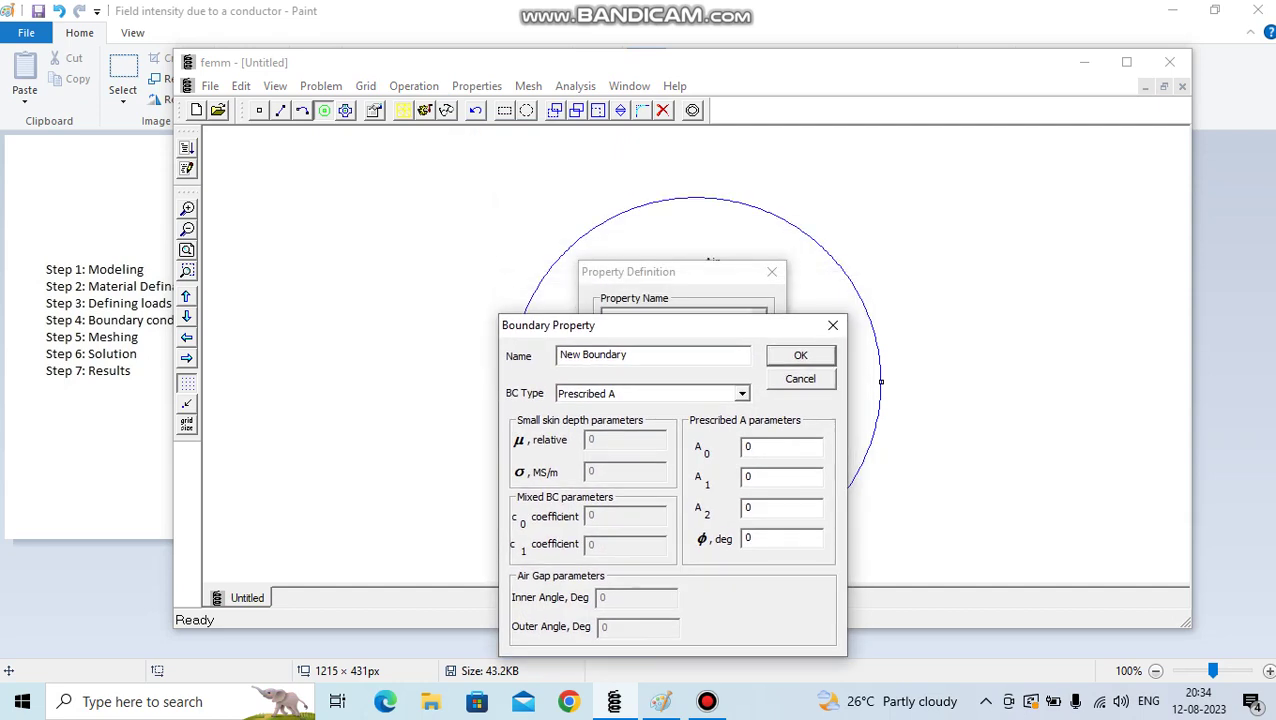
key("Return")
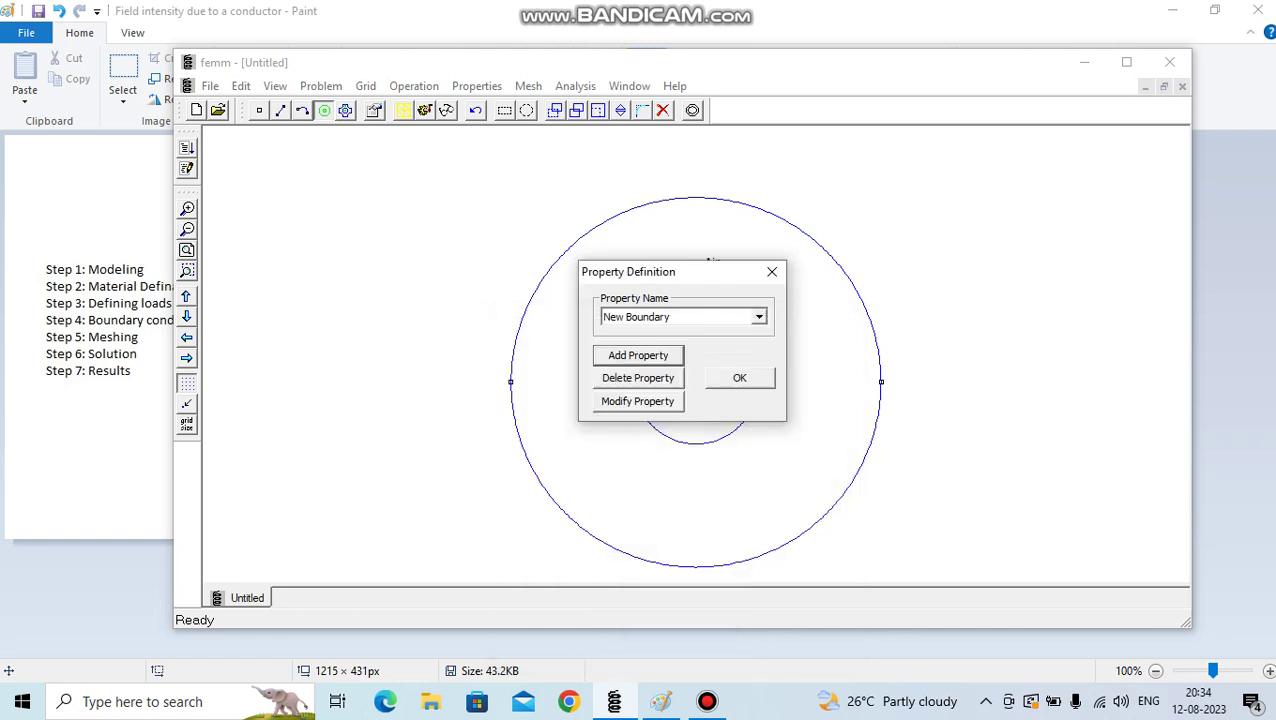
key("Return")
Apply the New Boundary condition to both arc segments of the outer circle
left_click(302, 110)
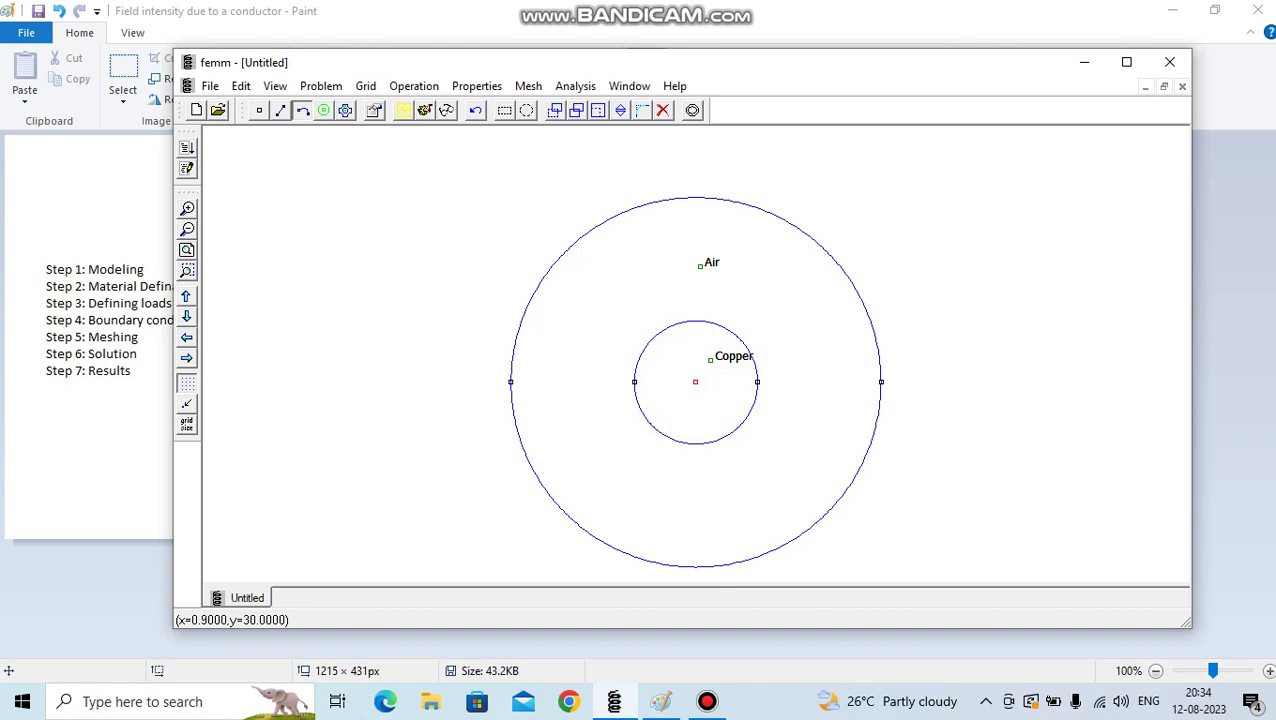
left_click(701, 197)
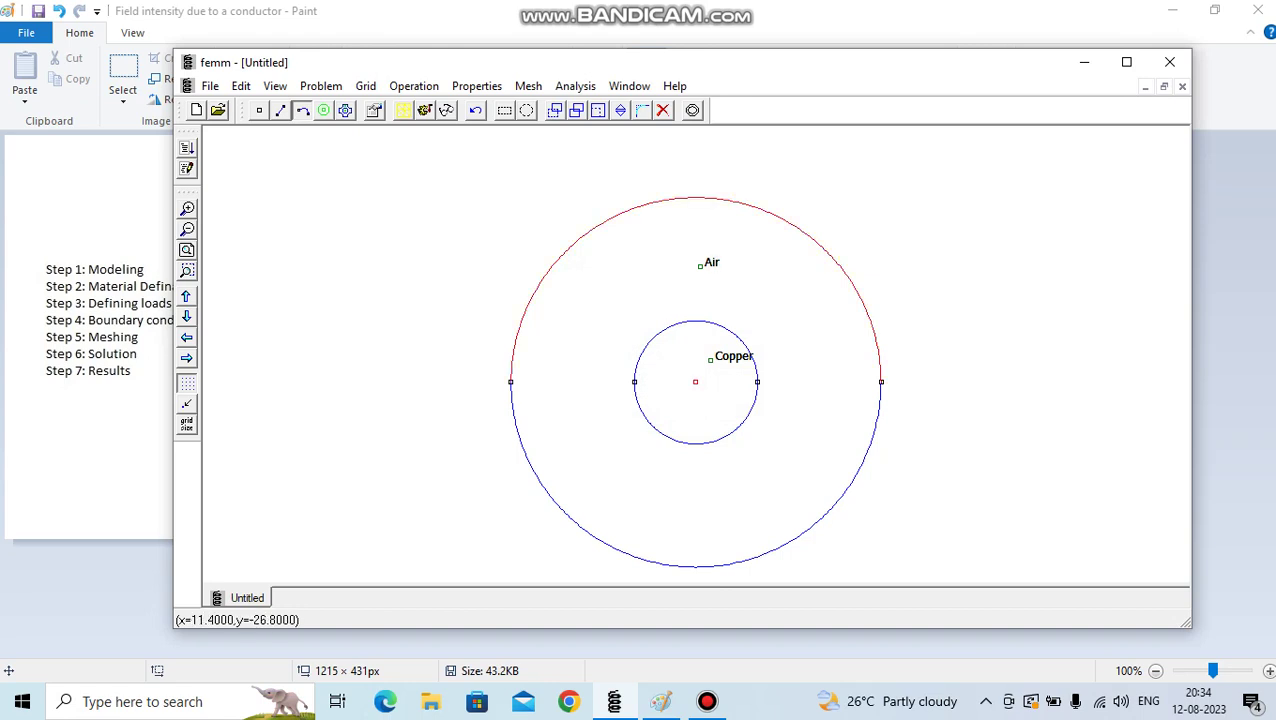
left_click(771, 550)
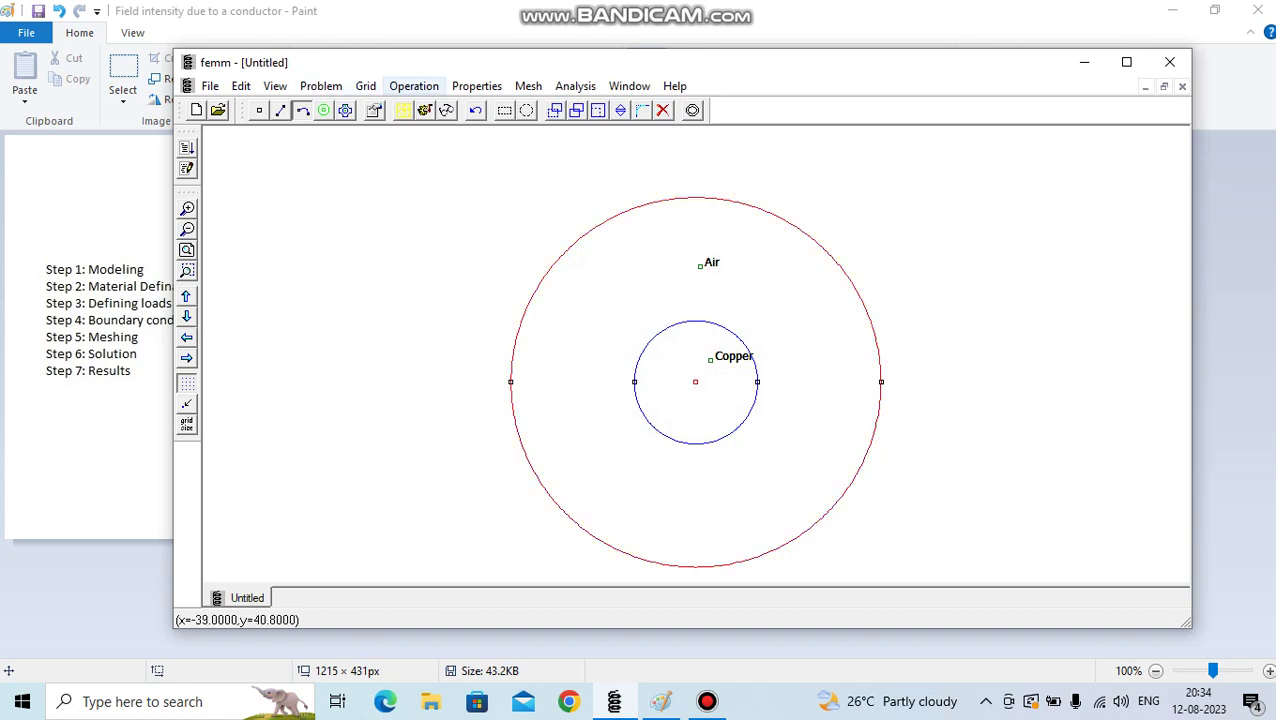
left_click(413, 86)
left_click(451, 217)
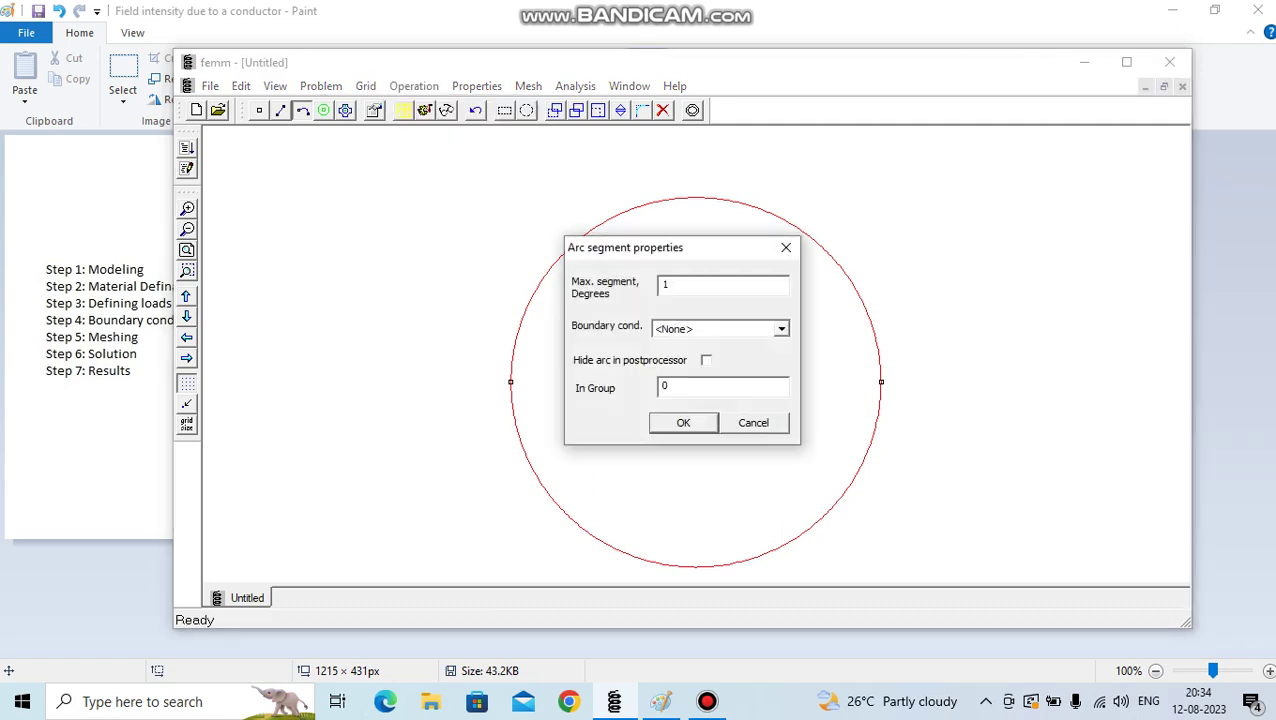
left_click(781, 328)
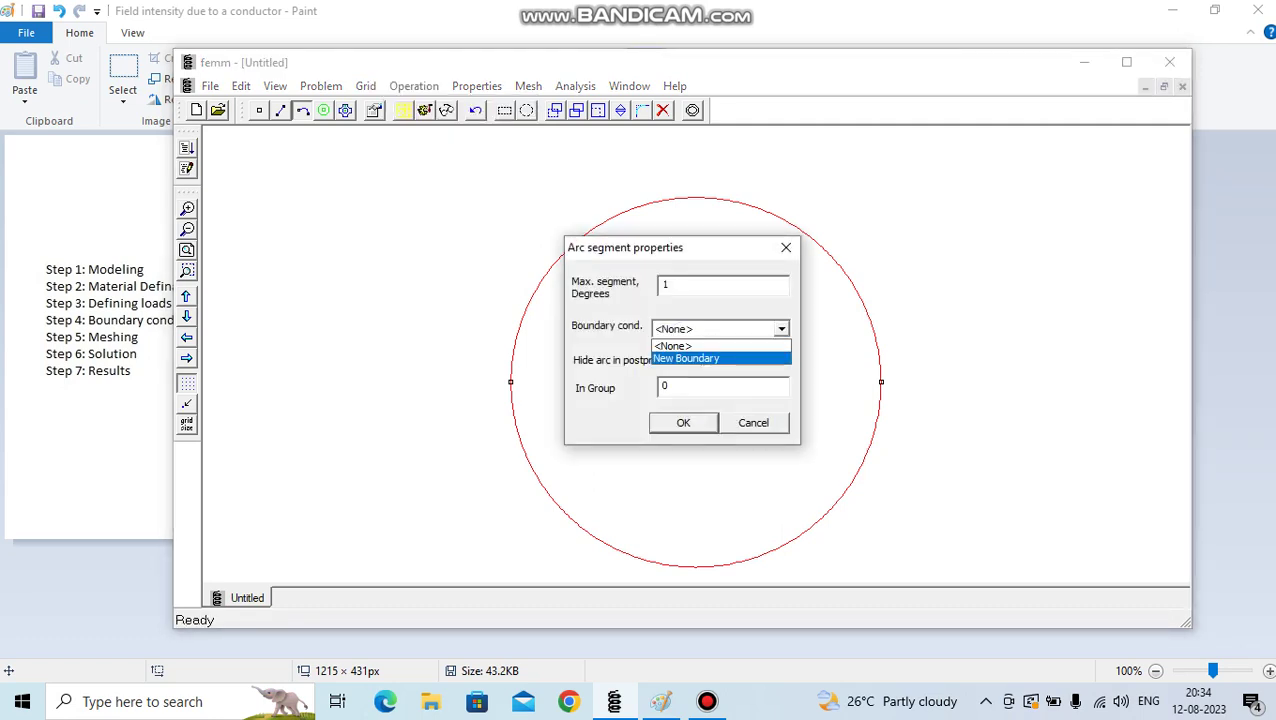
left_click(686, 358)
left_click(683, 422)
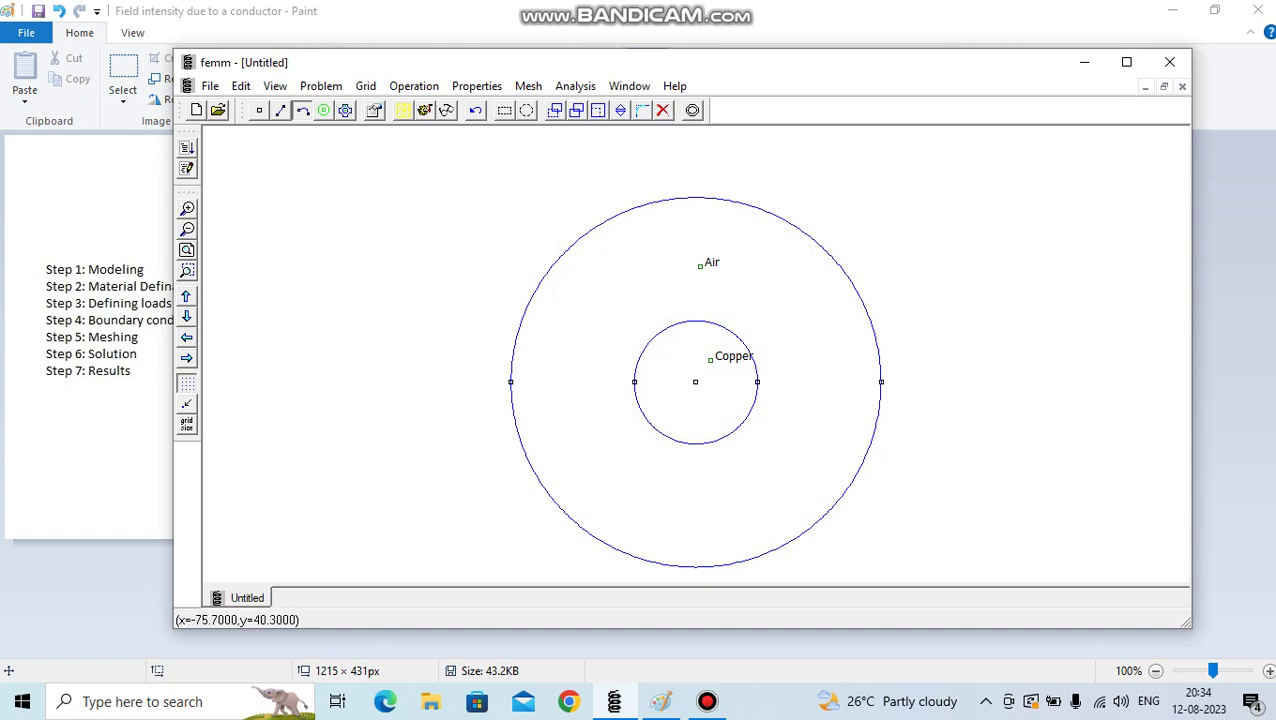
Save the model as Untitled in This PC, replacing the existing file
left_click(210, 86)
left_click(250, 196)
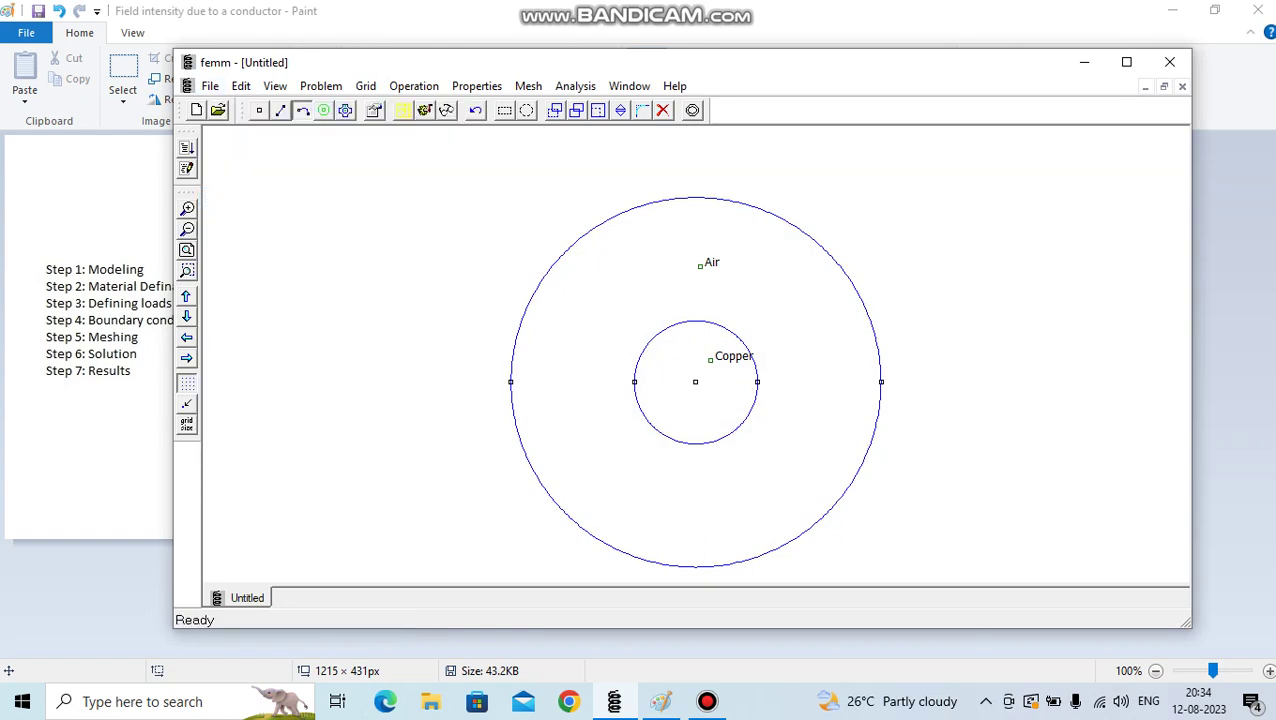
left_click(852, 521)
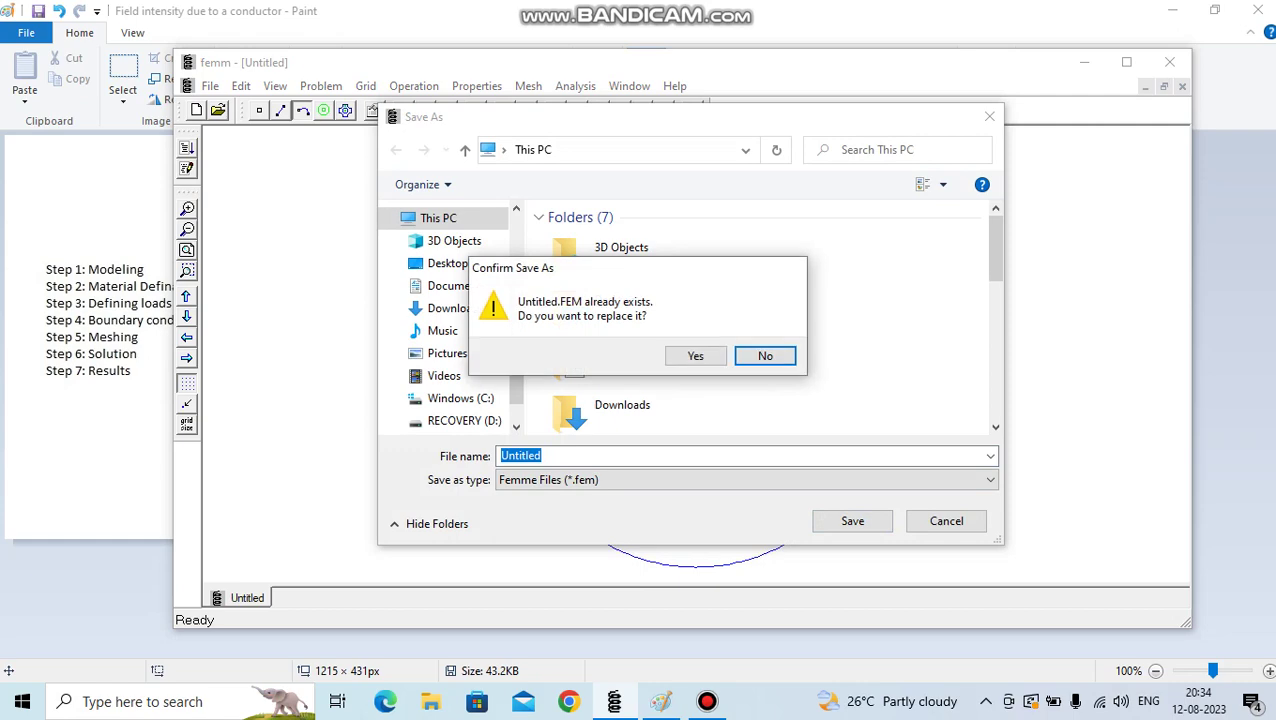
left_click(694, 356)
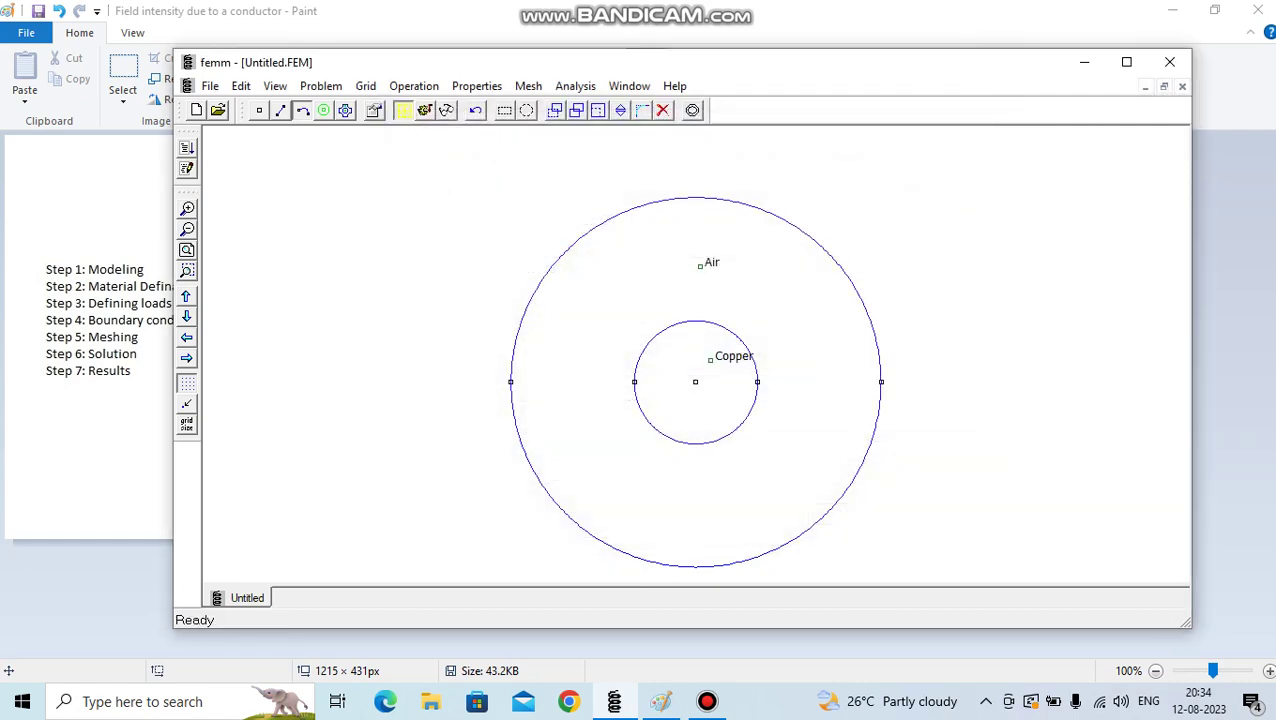
Generate the mesh for the model and solve it to display the flux line results
left_click(403, 110)
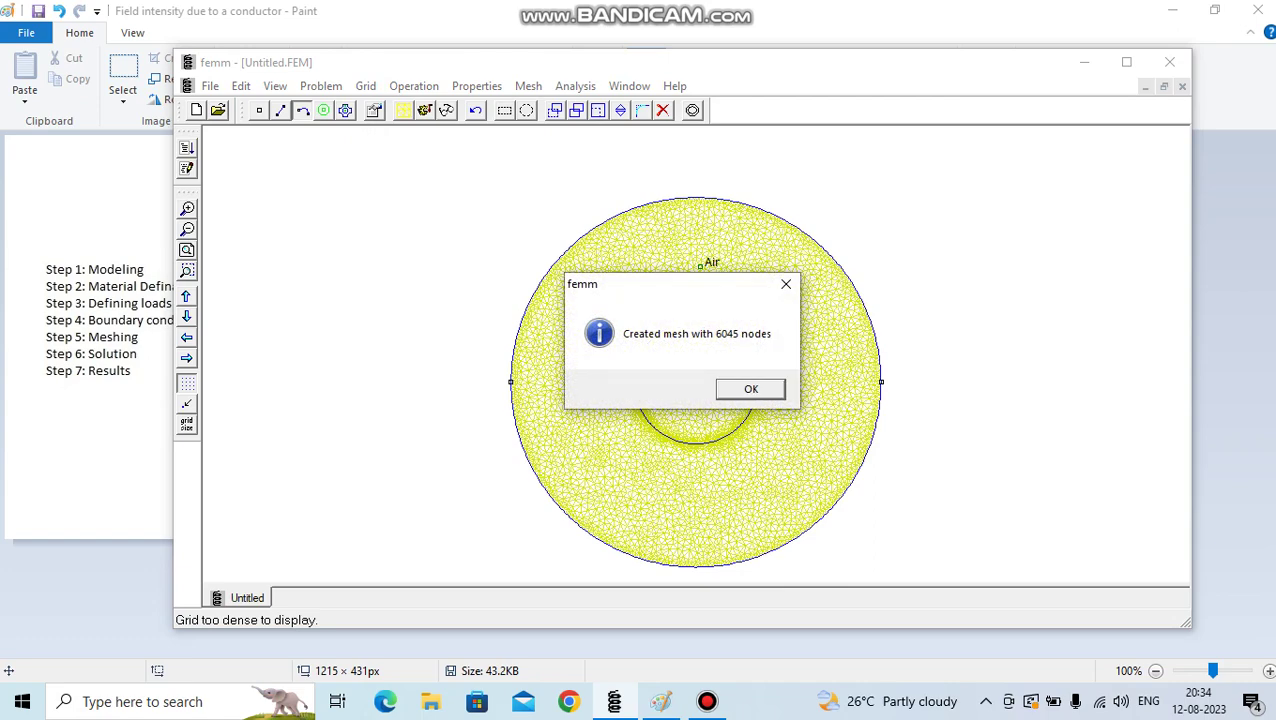
key("Return")
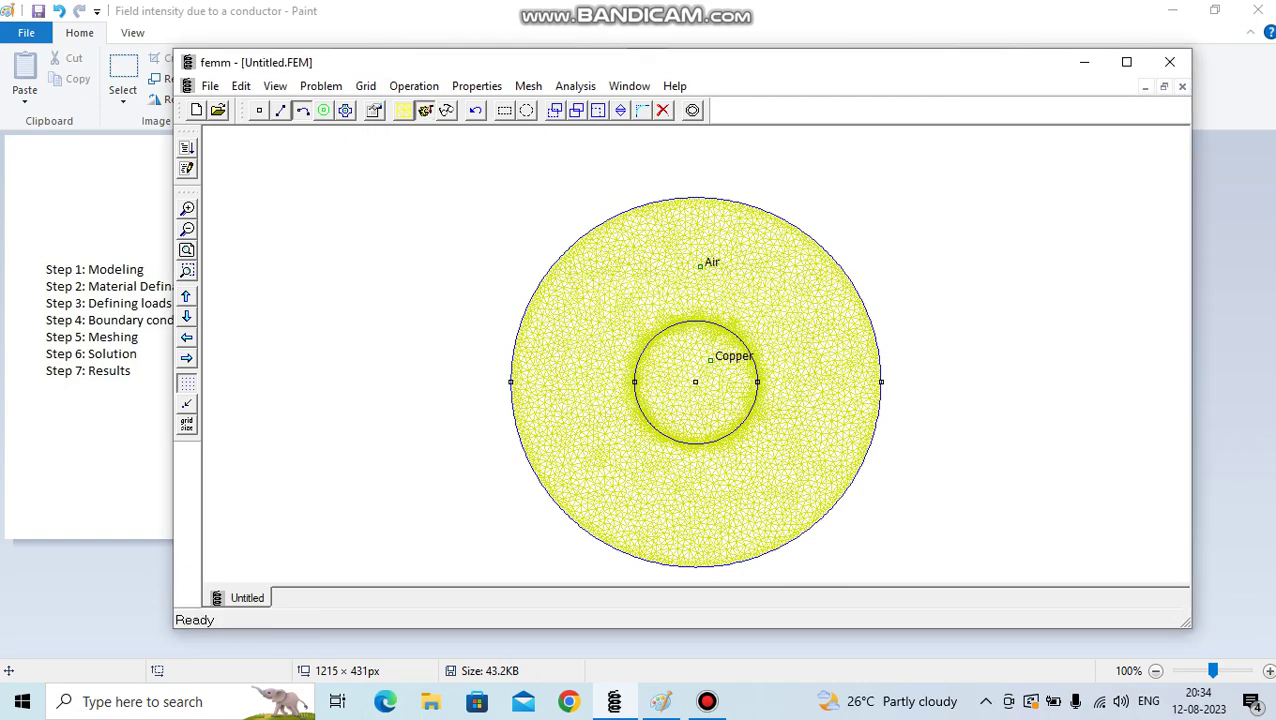
left_click(424, 110)
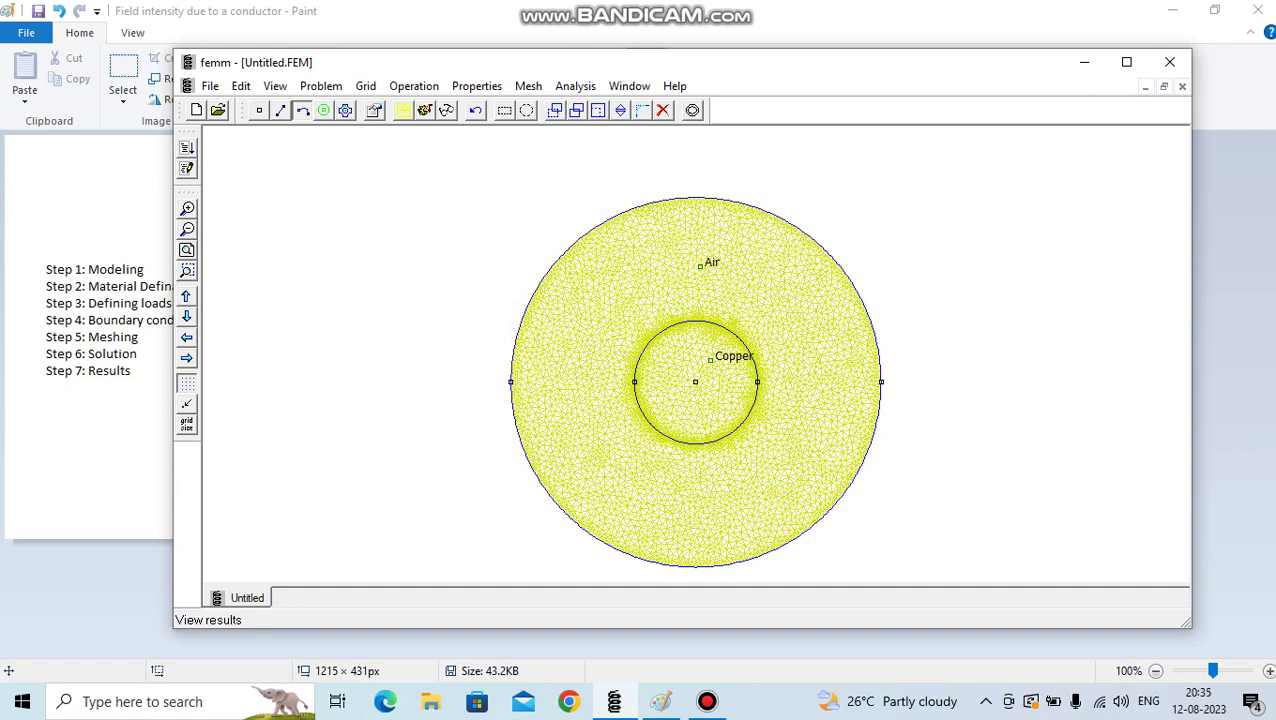
left_click(446, 110)
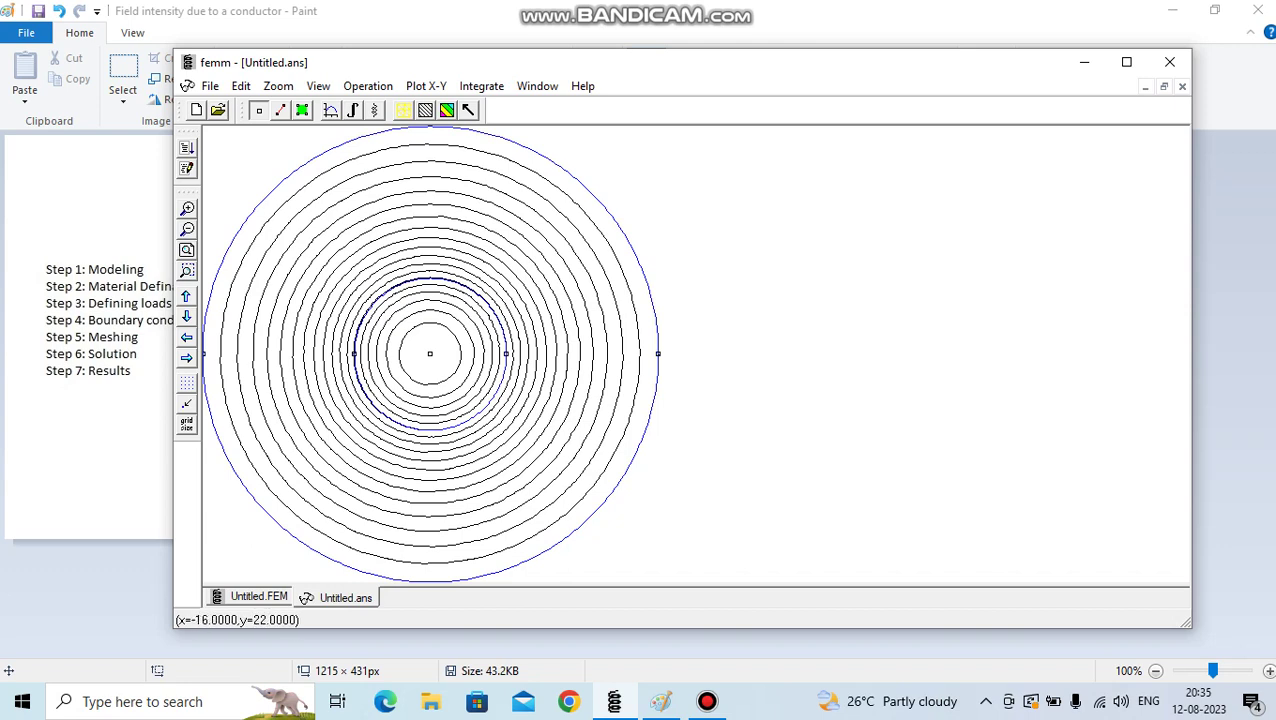
Define a straight contour from the conductor's centre node to the outer circle's right-hand node
left_click(280, 110)
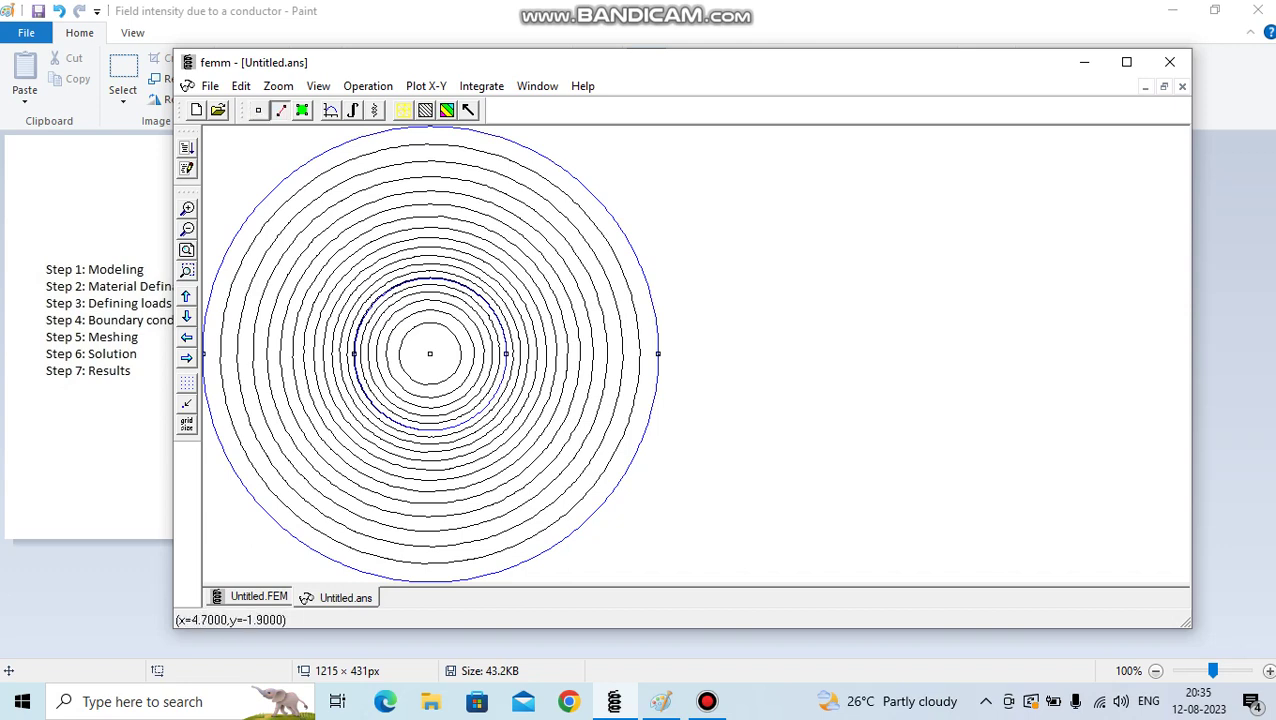
left_click(430, 353)
left_click(658, 353)
Plot the magnitude of field intensity |H| along the defined contour with 1500 points
left_click(331, 110)
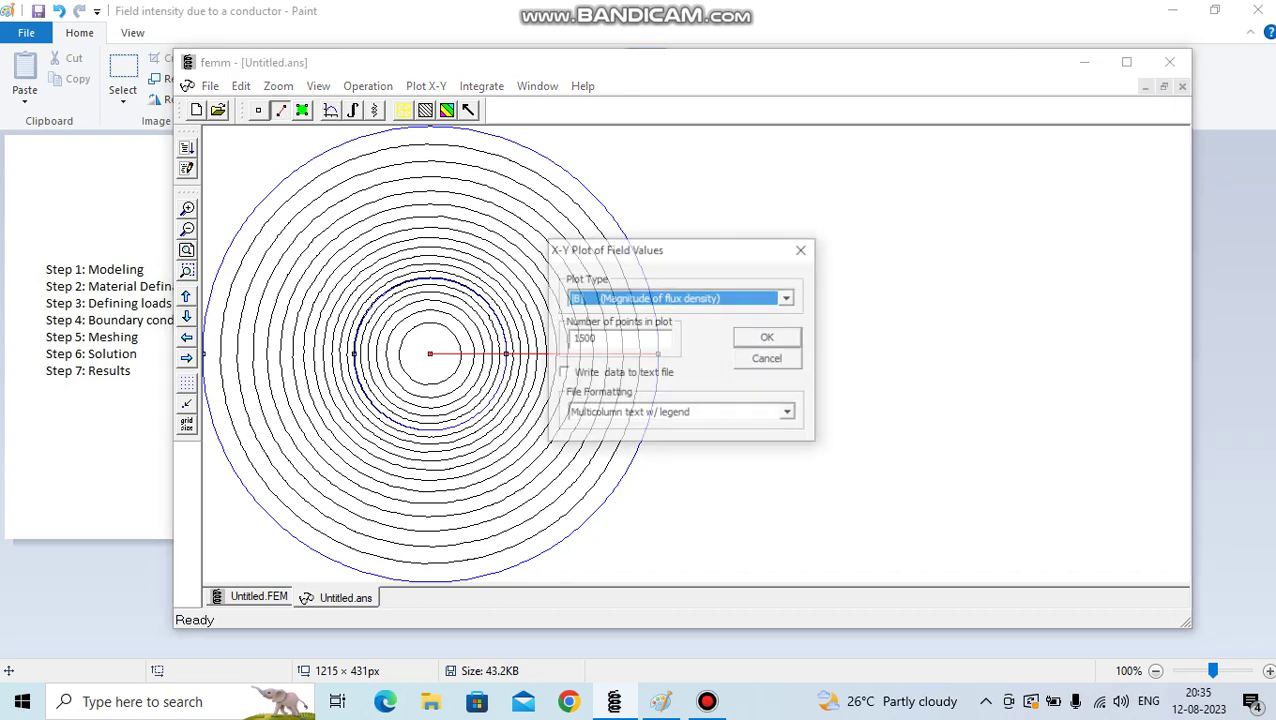
left_click(787, 298)
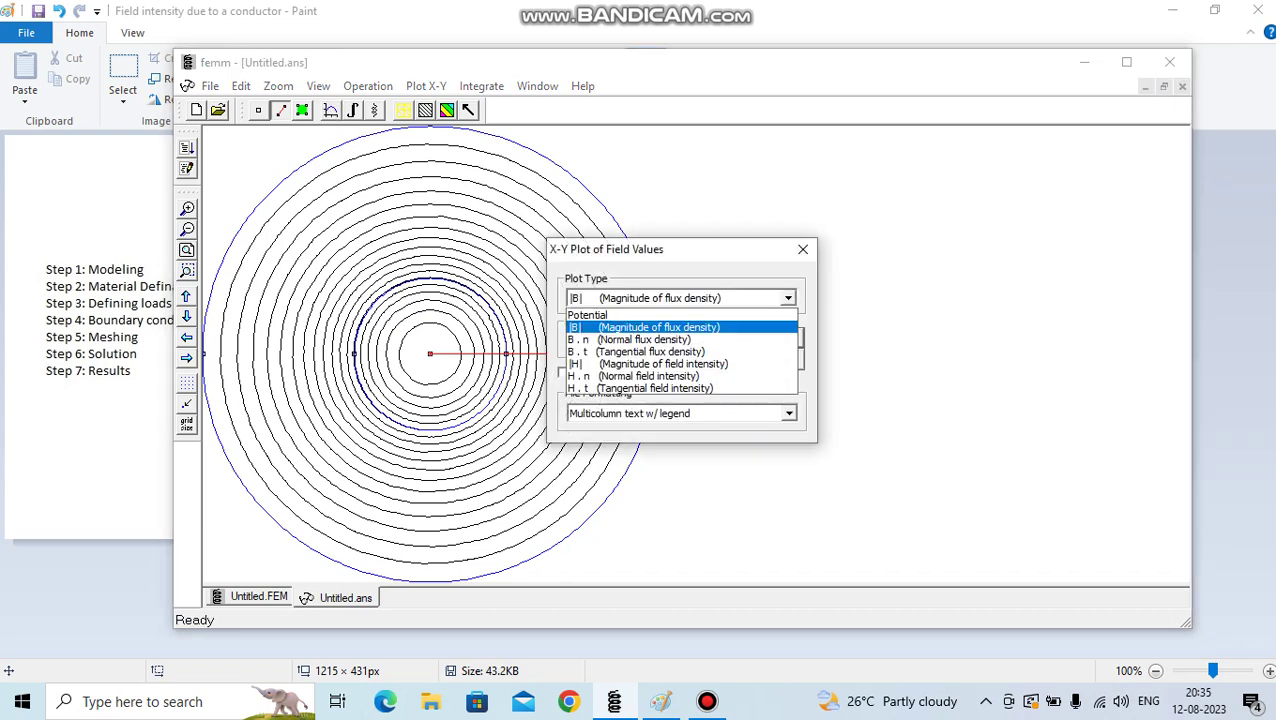
key("Up")
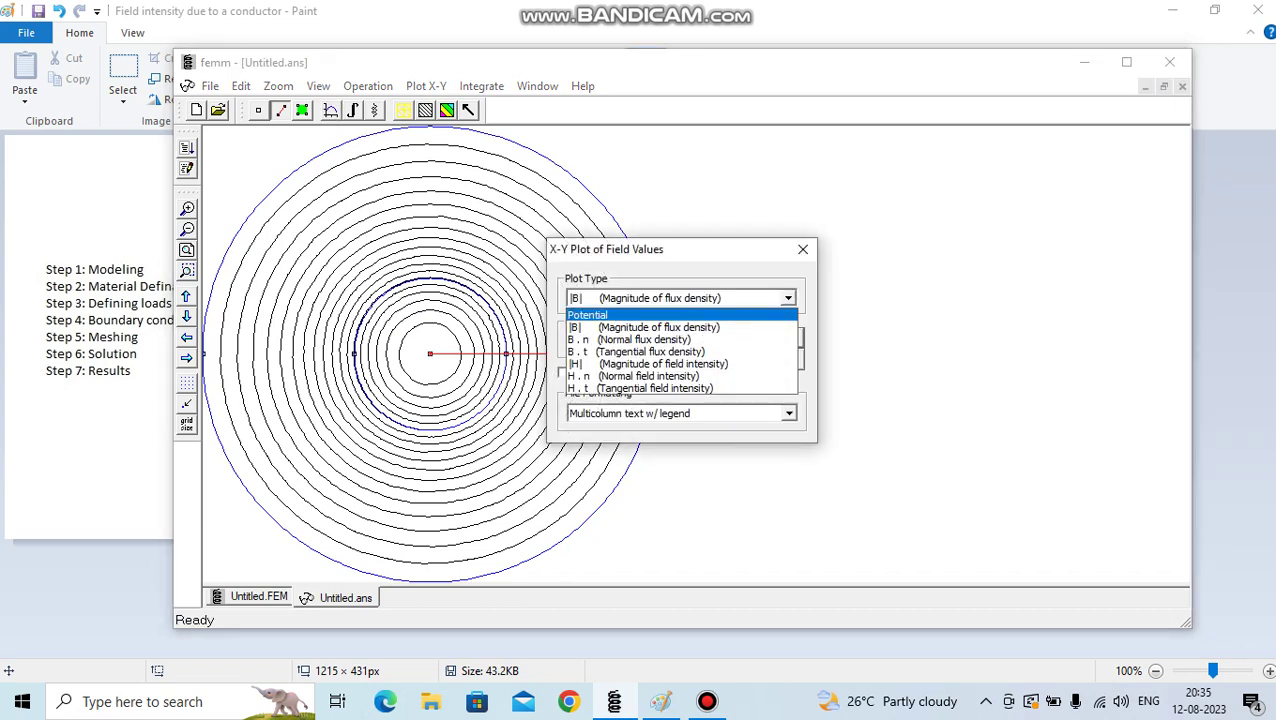
key("Down")
key("Down")
key("Down")
key("Down")
key("Return")
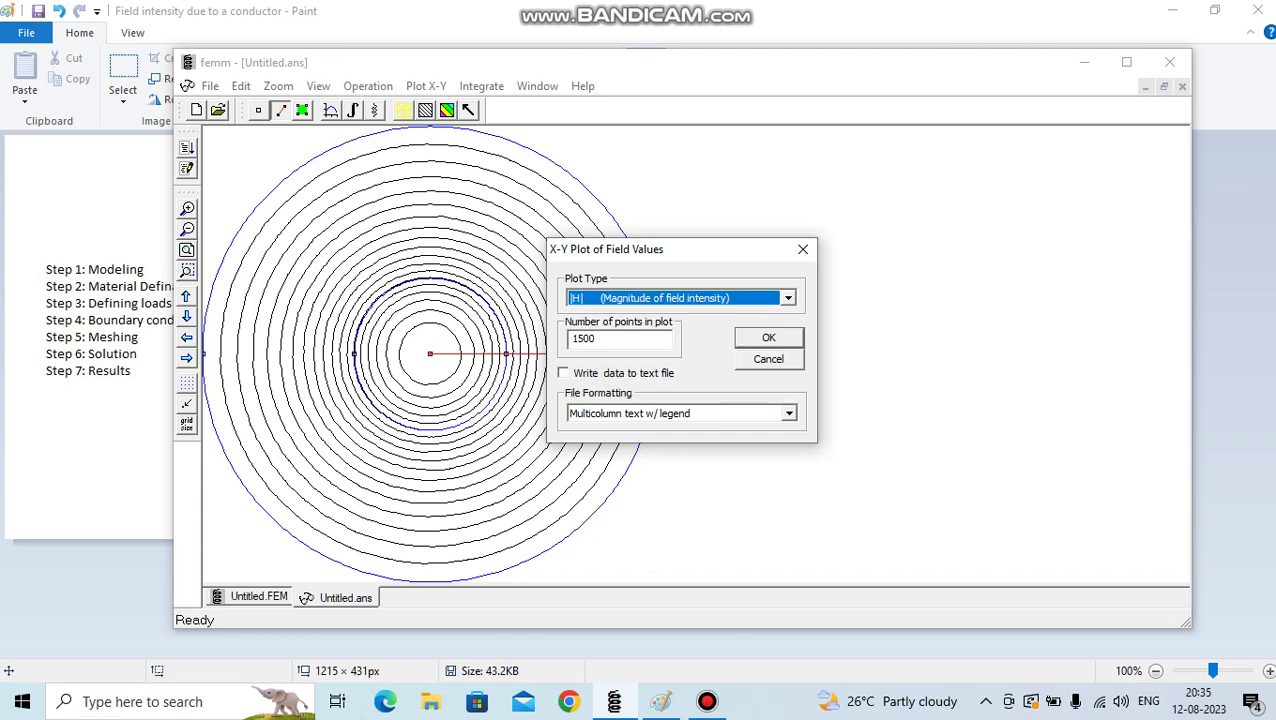
key("Return")
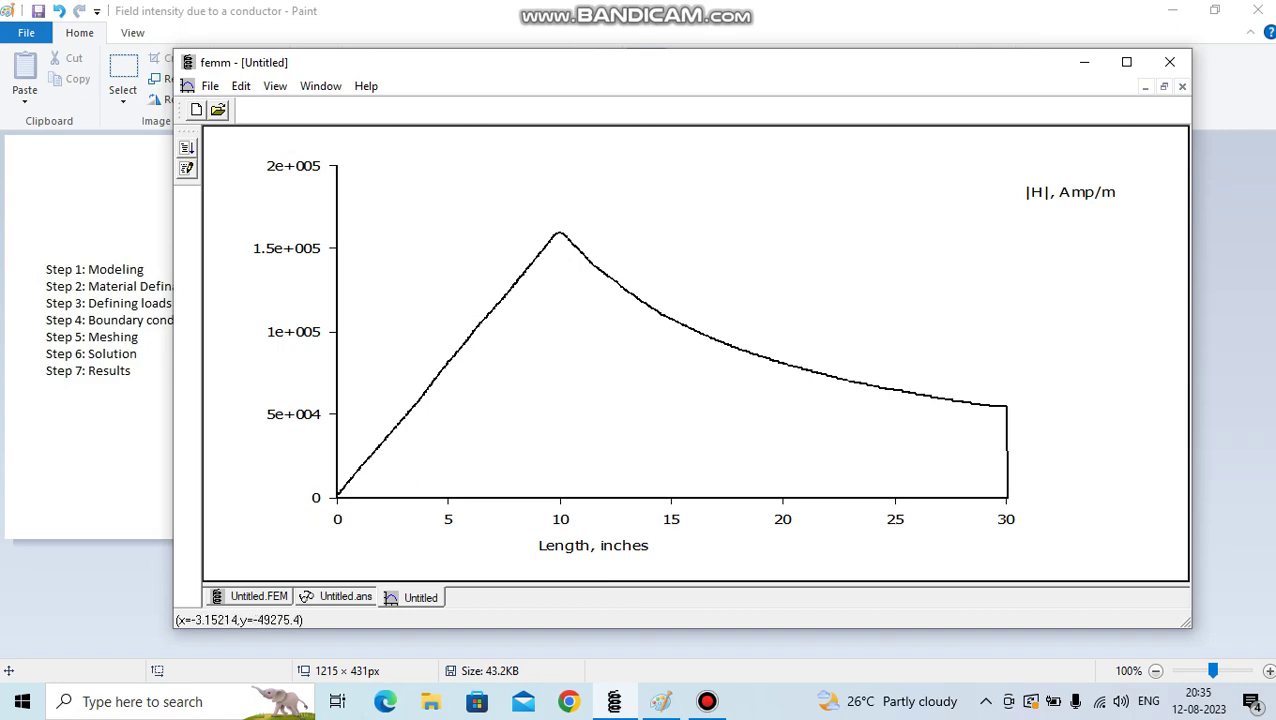
Change the length units in the Untitled.FEM problem definition to Millimeters
left_click(258, 596)
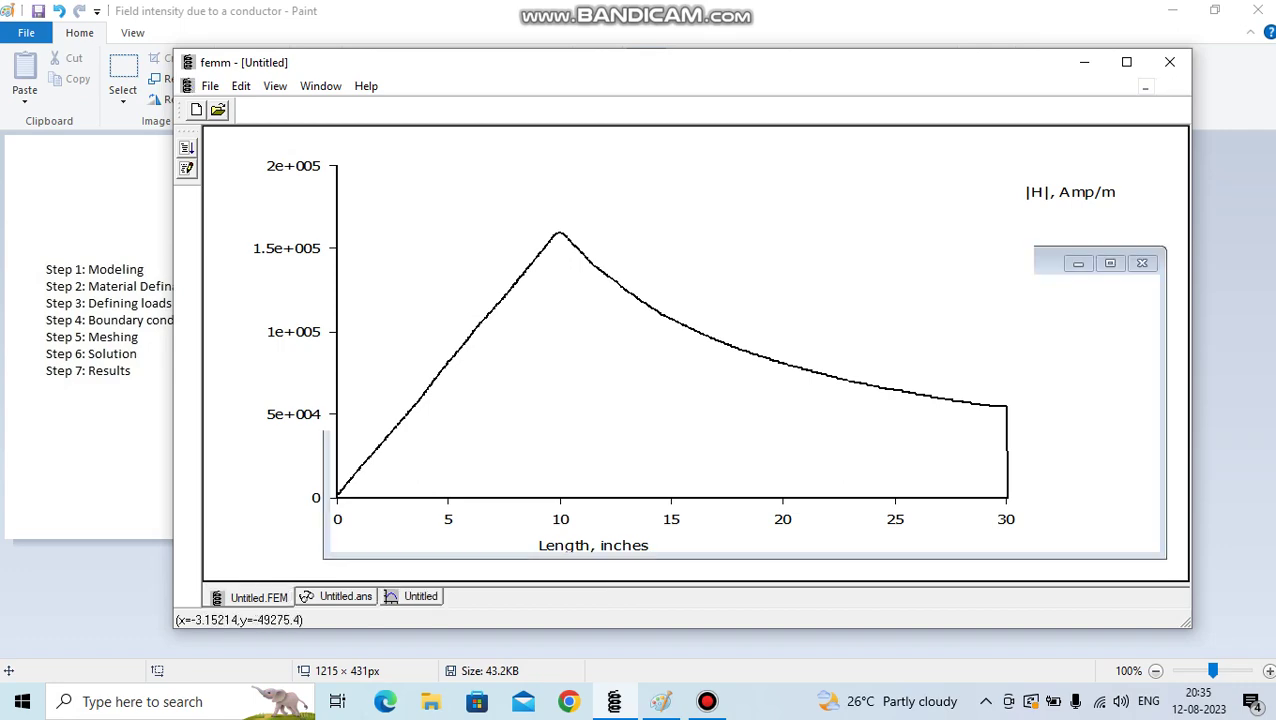
left_click(320, 86)
left_click(321, 86)
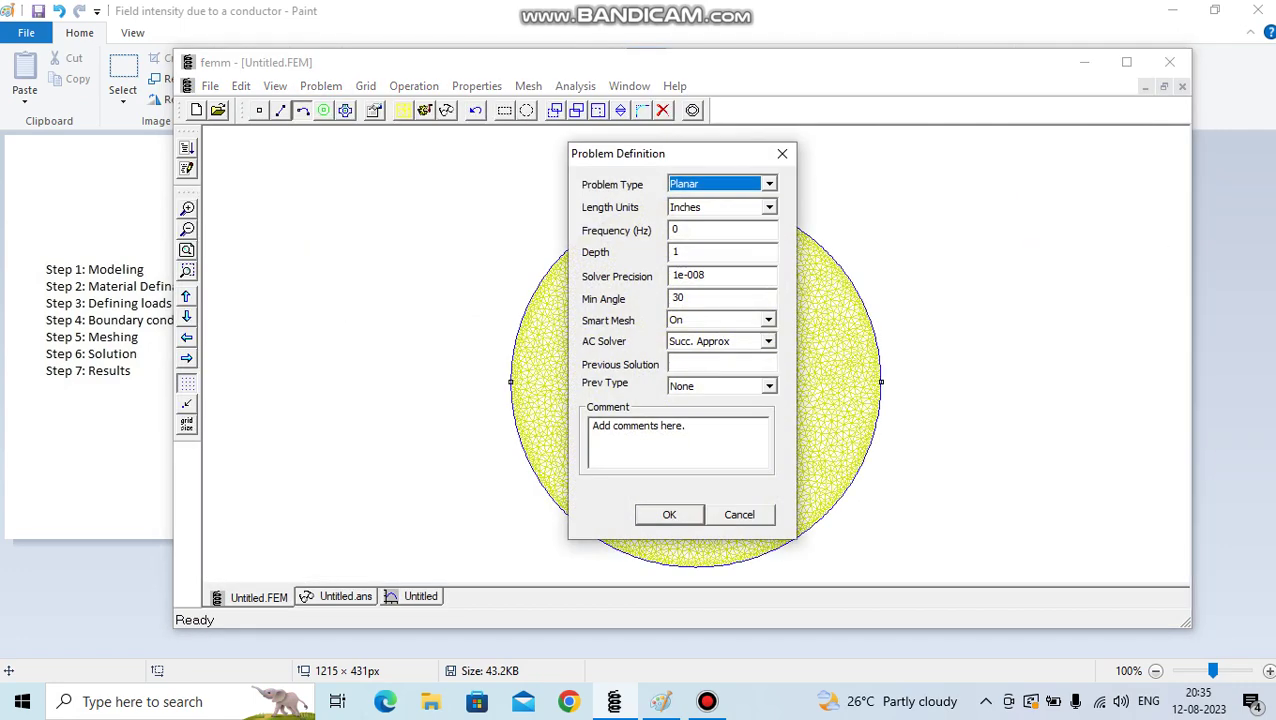
mouse_move(682, 153)
left_mouse_down()
mouse_move(686, 182)
mouse_move(674, 151)
mouse_move(689, 144)
left_mouse_up()
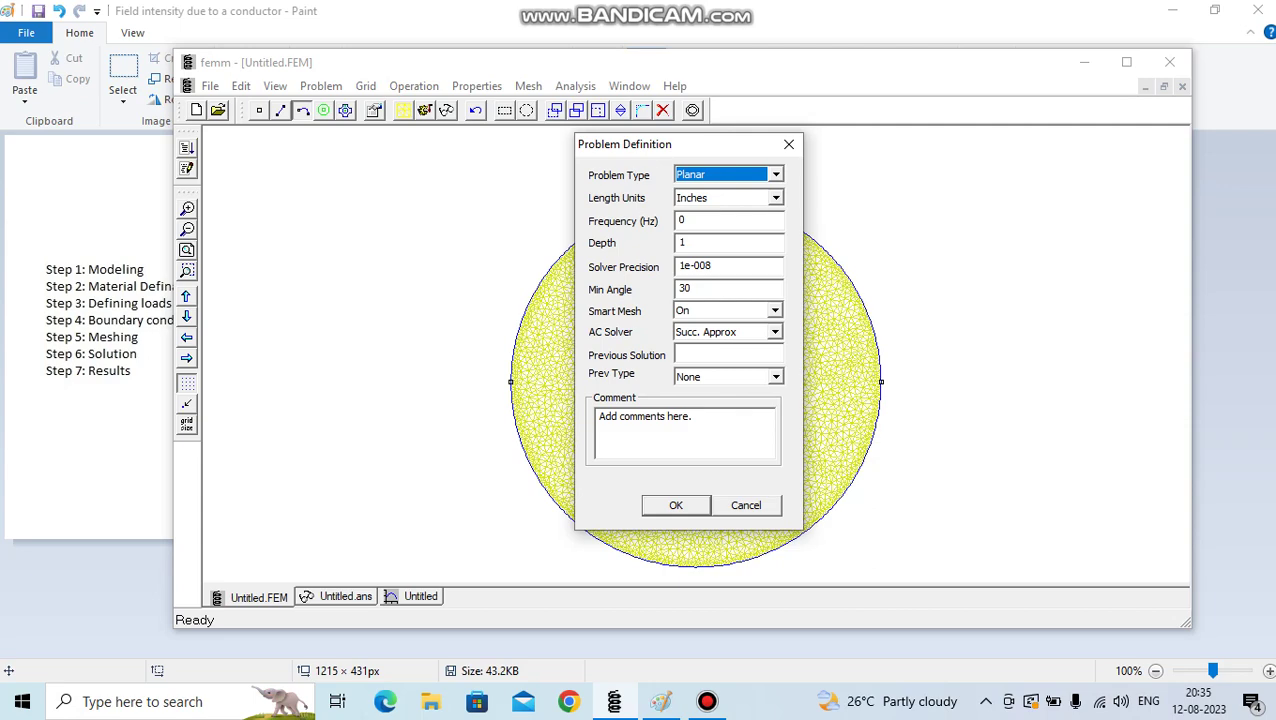
left_click(775, 197)
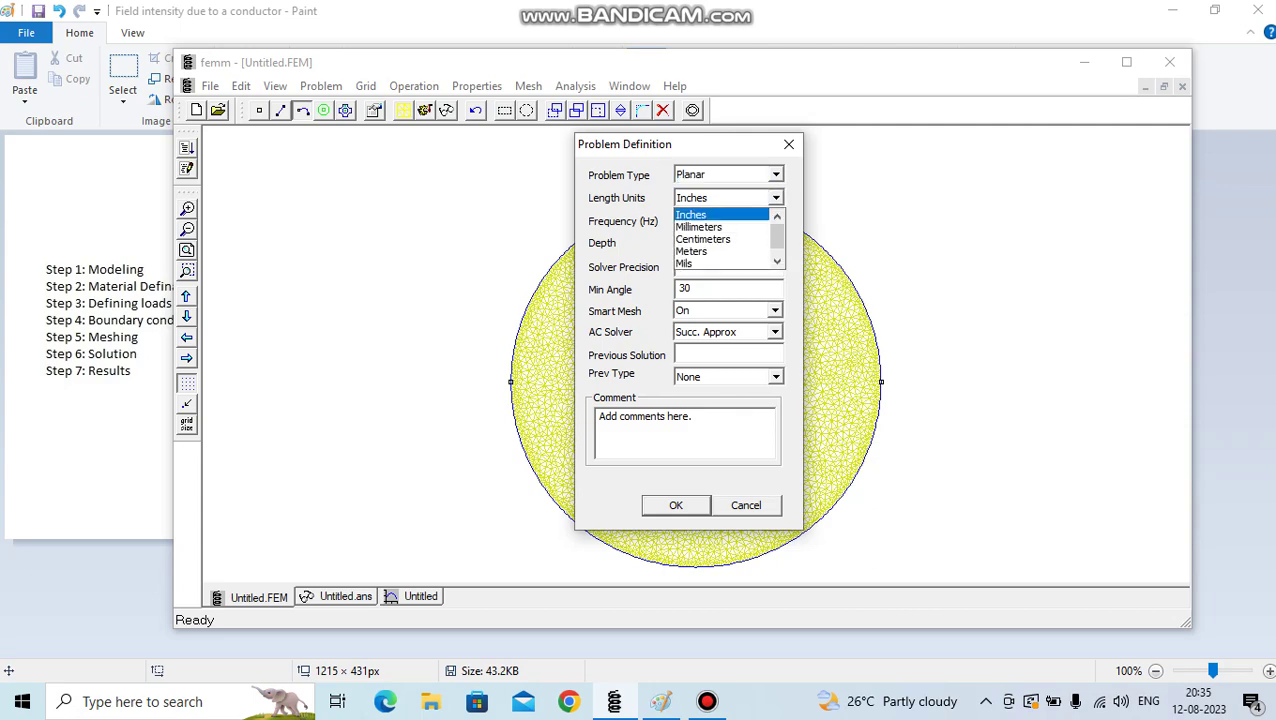
left_click(720, 227)
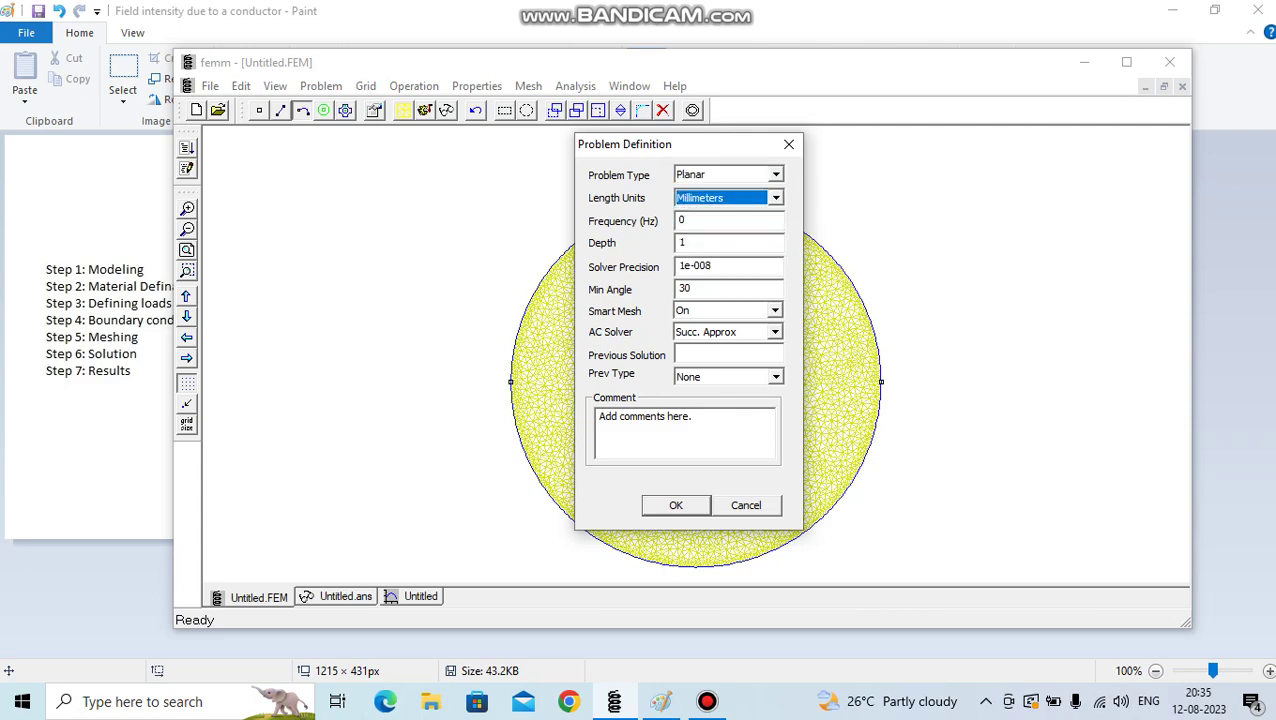
left_click(661, 506)
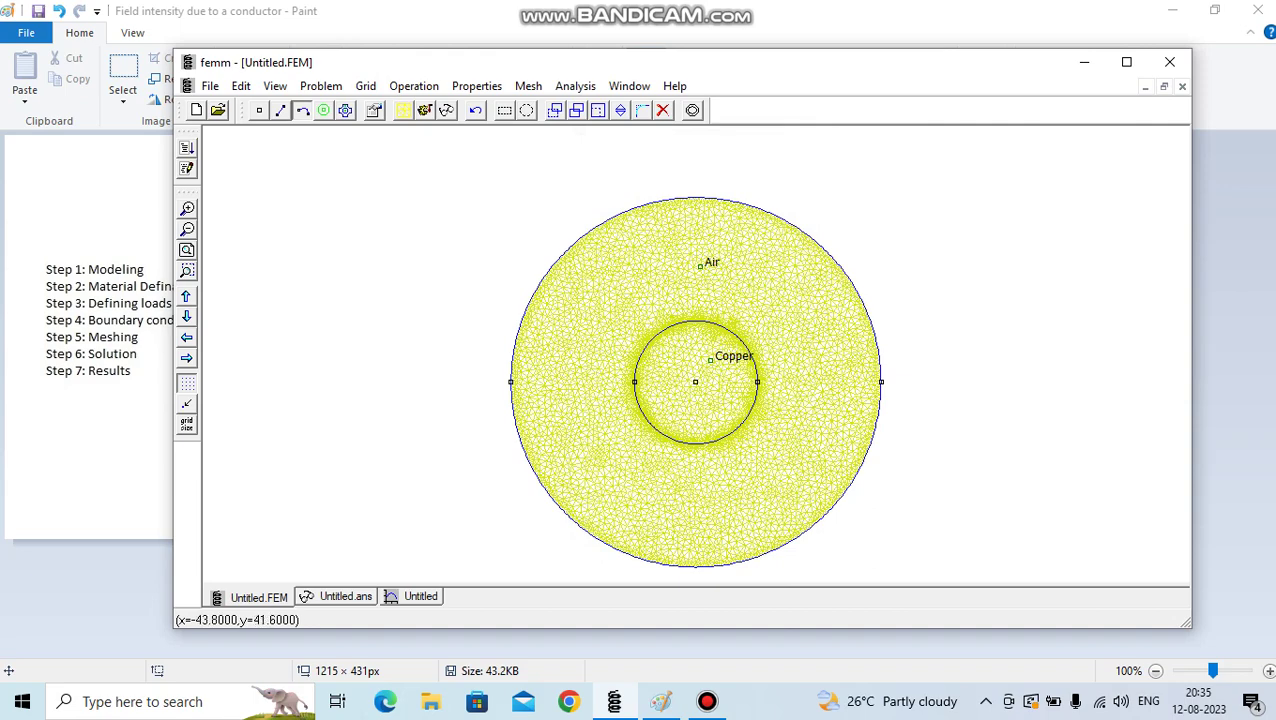
Solve the model again, view the results and redefine the straight contour from the centre node to the outer circle's right-hand node
left_click(424, 110)
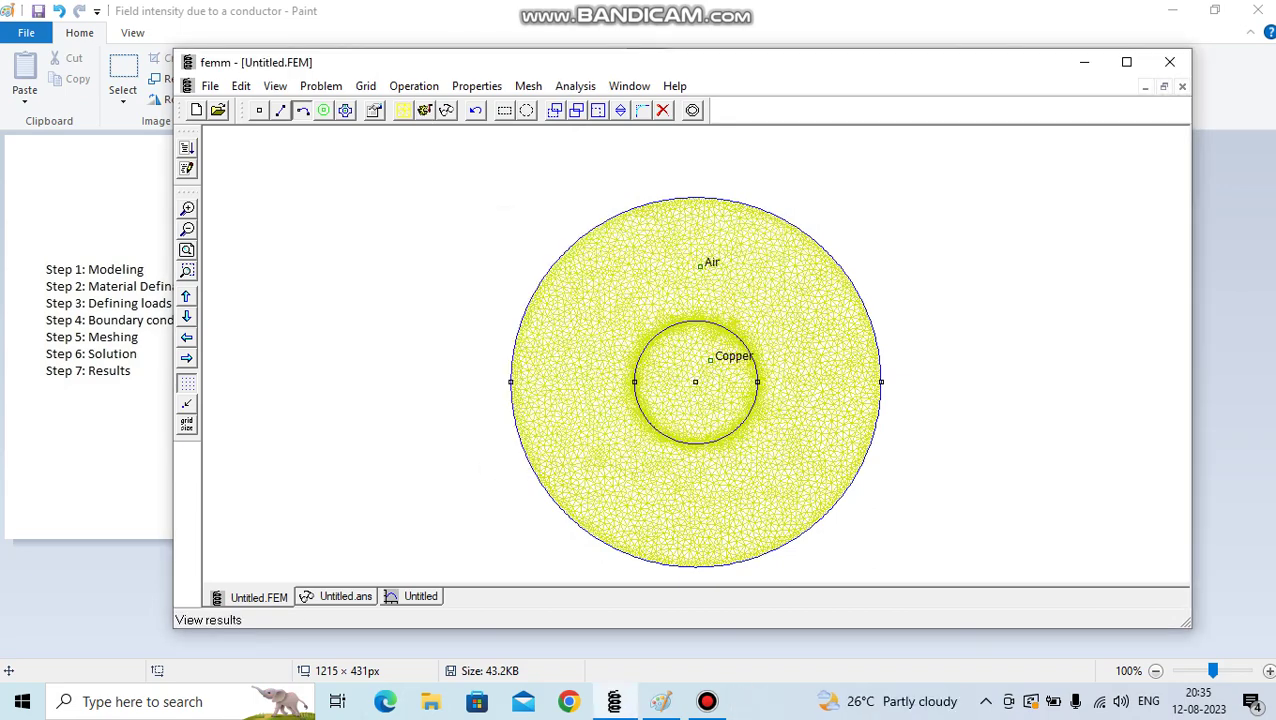
left_click(446, 110)
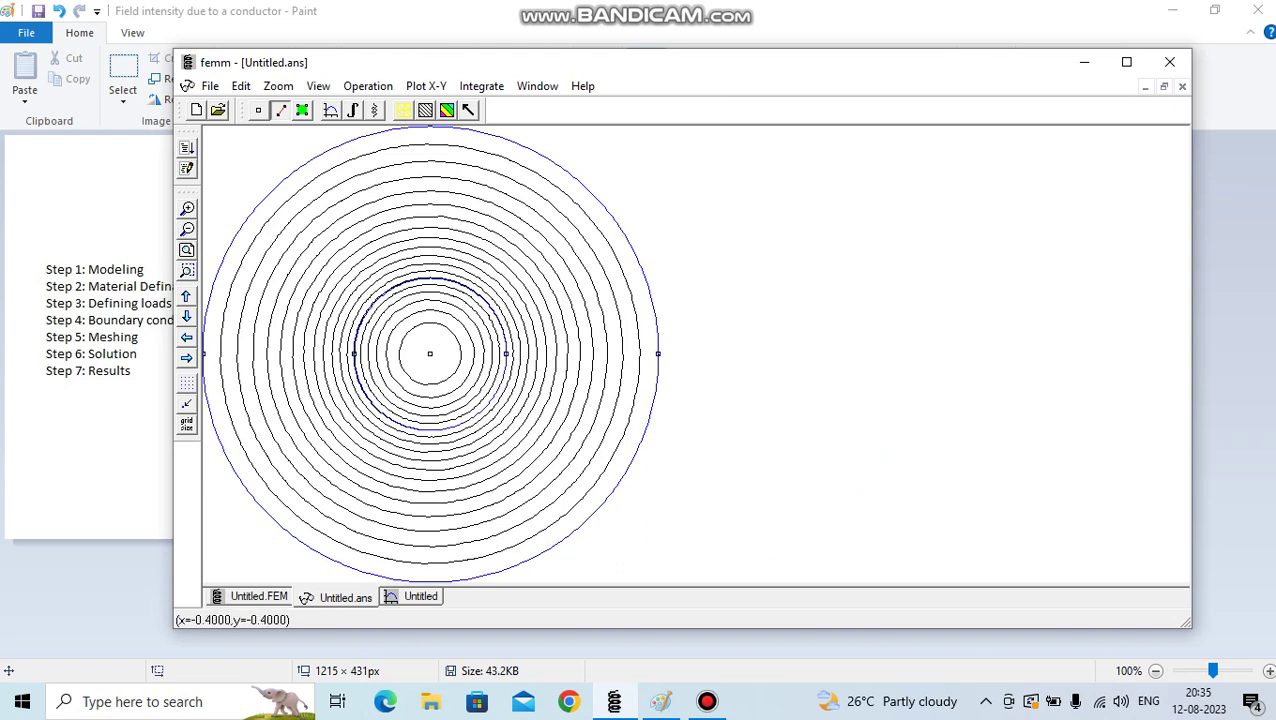
left_click(430, 354)
left_click(655, 353)
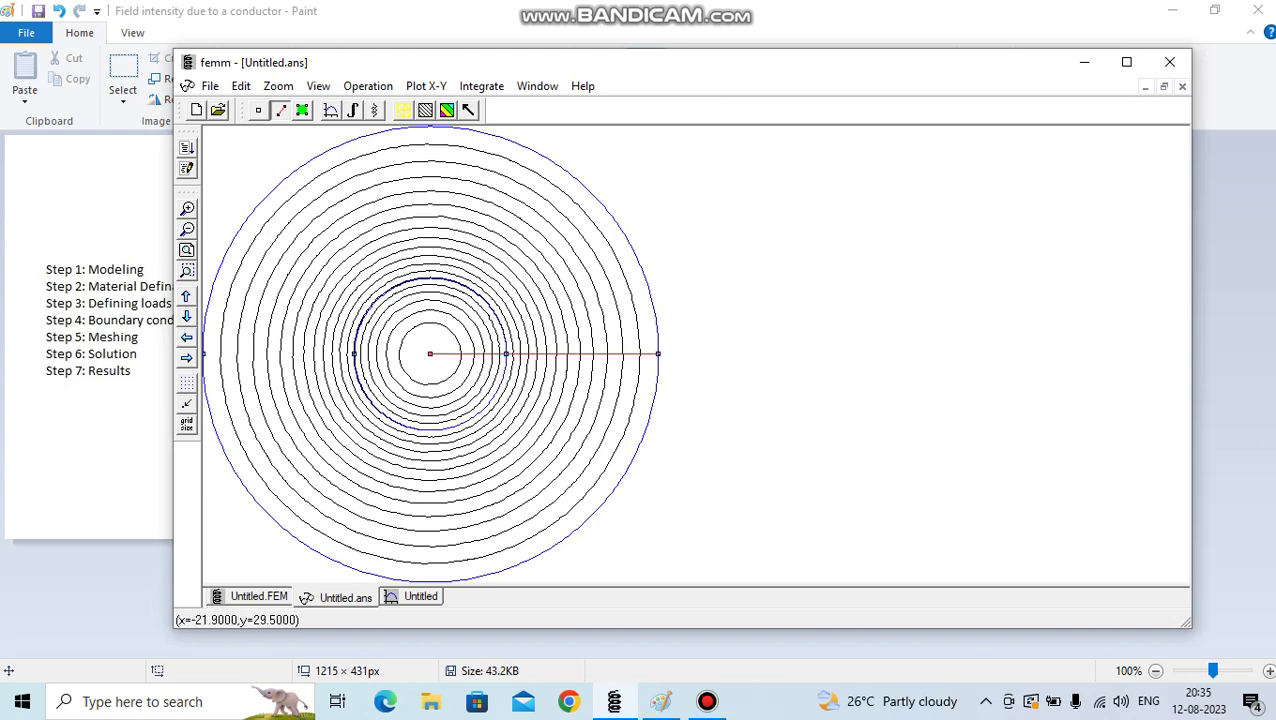
Plot |H|, the magnitude of field intensity, along the redefined contour for the millimetre-based solution with 1500 points
left_click(330, 110)
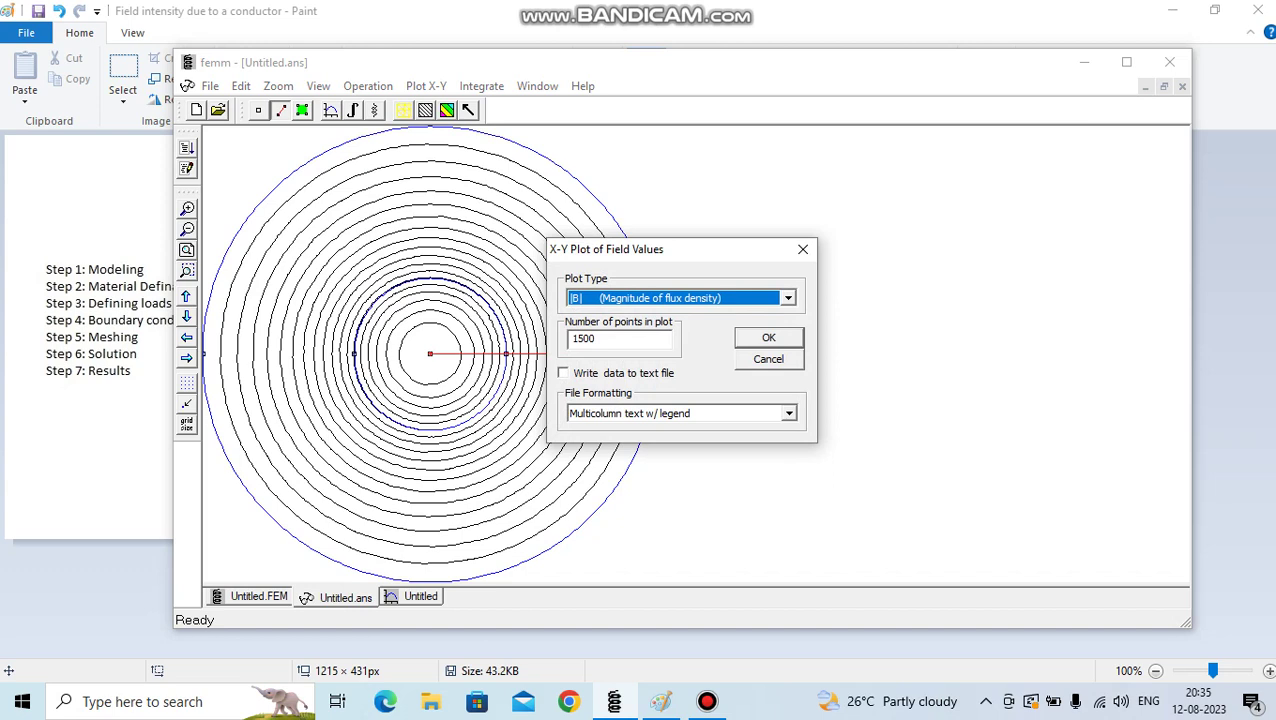
left_click(787, 298)
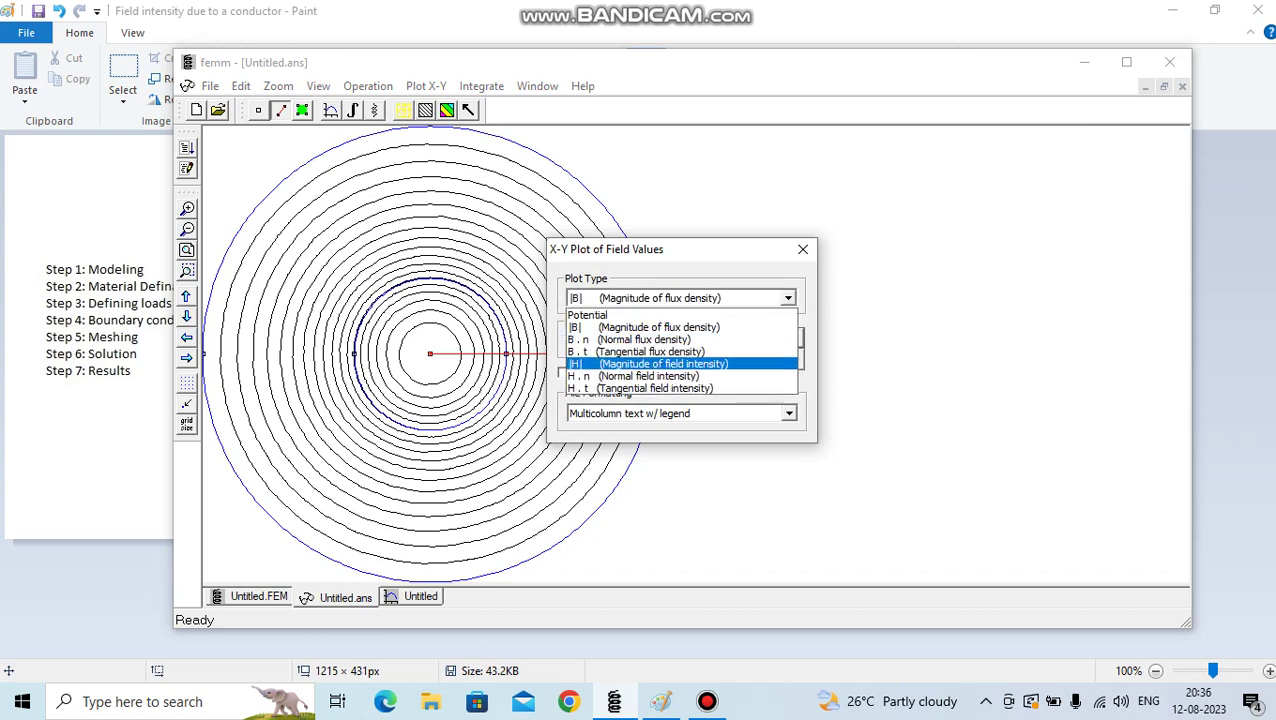
left_click(665, 364)
key("Return")
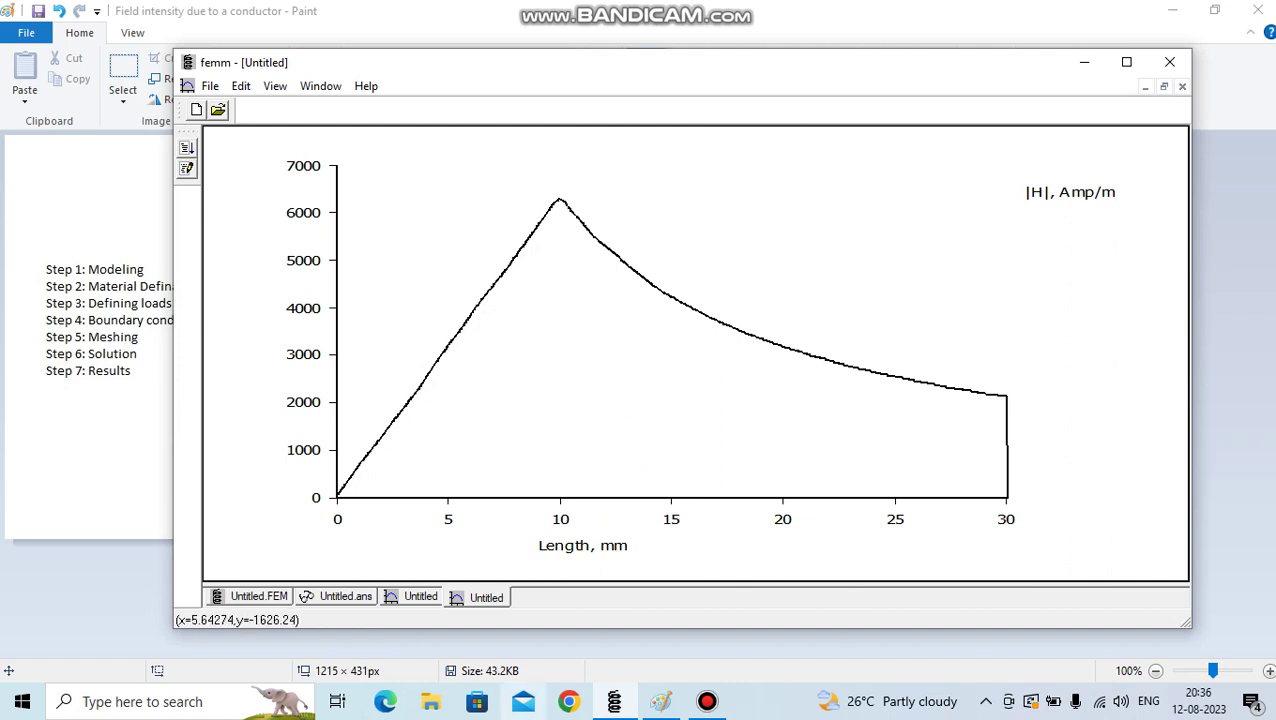
Switch to Paint to check the theoretical field intensity sketch, and minimize it to return to the femm plot
left_click(660, 701)
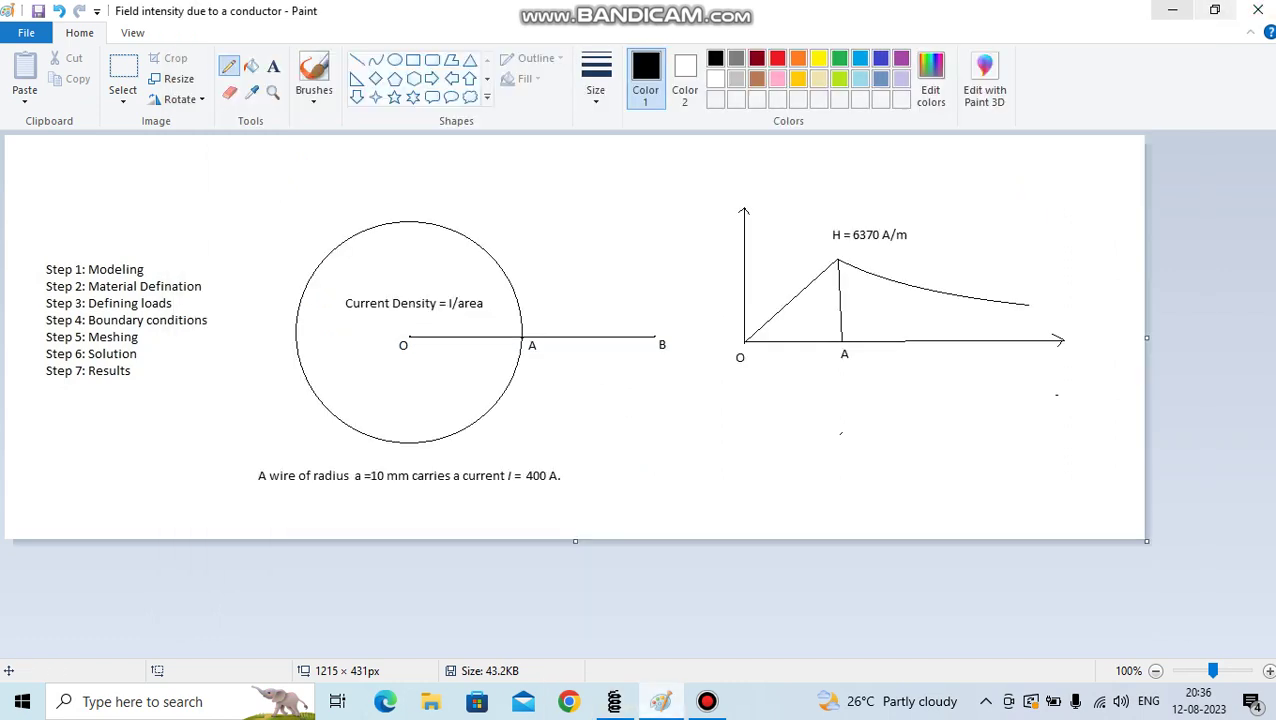
left_click(1172, 9)
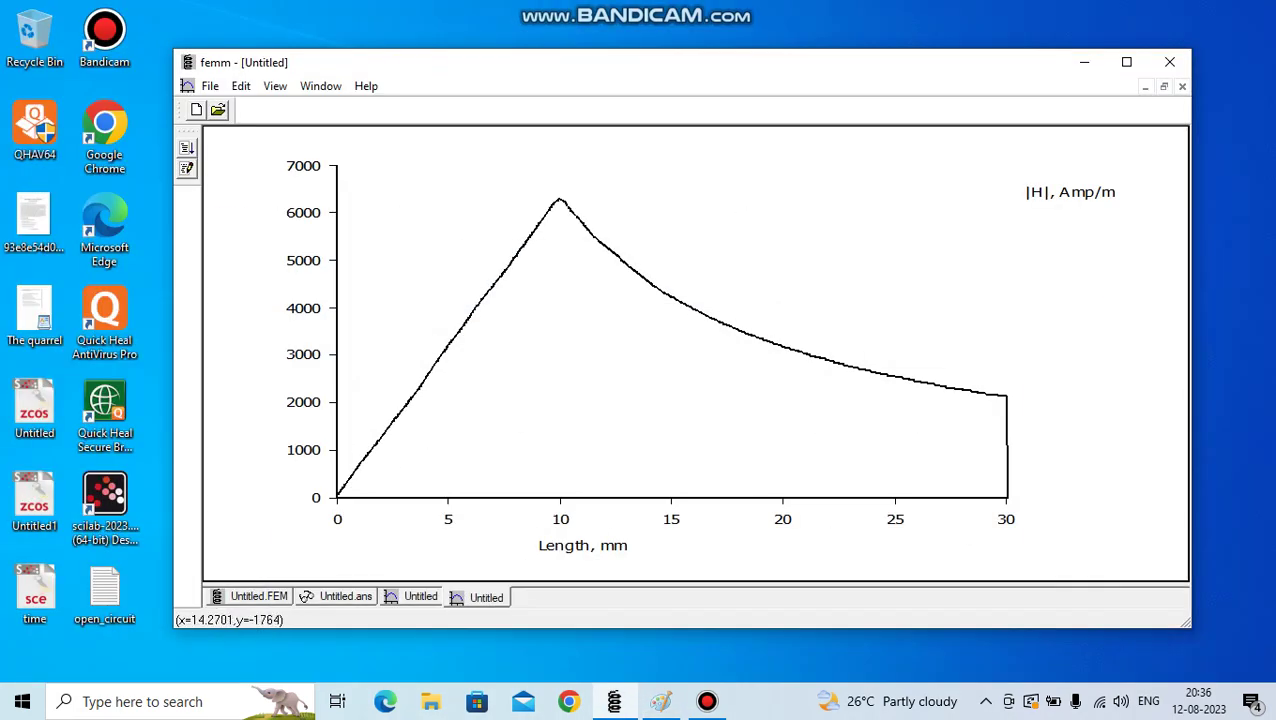
Evaluate the Total current block integral over the inner copper conductor region in the Untitled.ans results and close the result
left_click(344, 596)
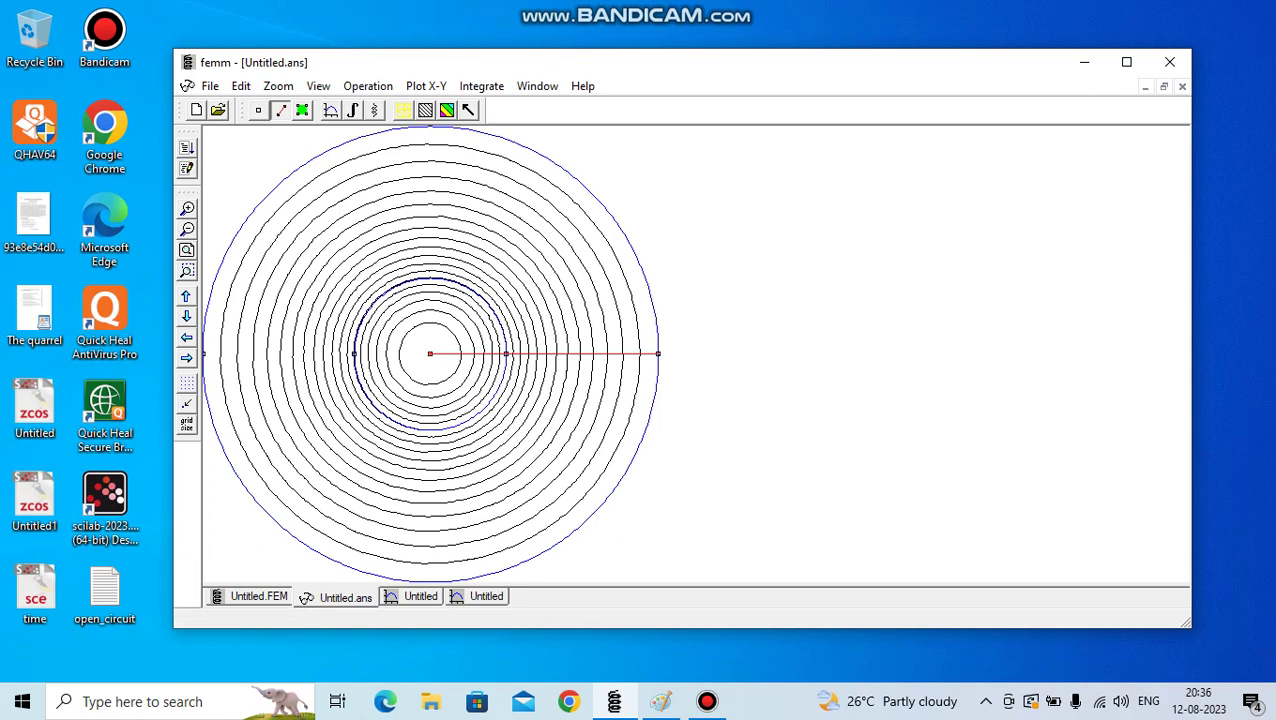
left_click(302, 110)
left_click(425, 341)
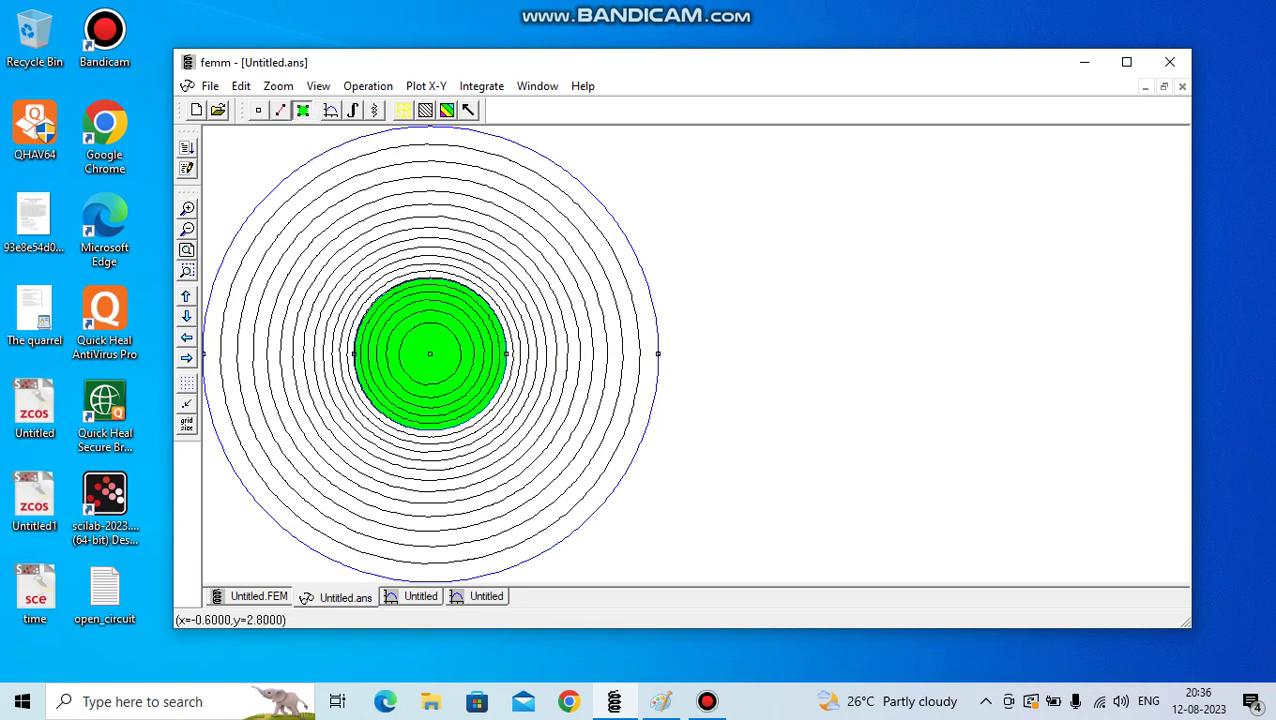
left_click(352, 110)
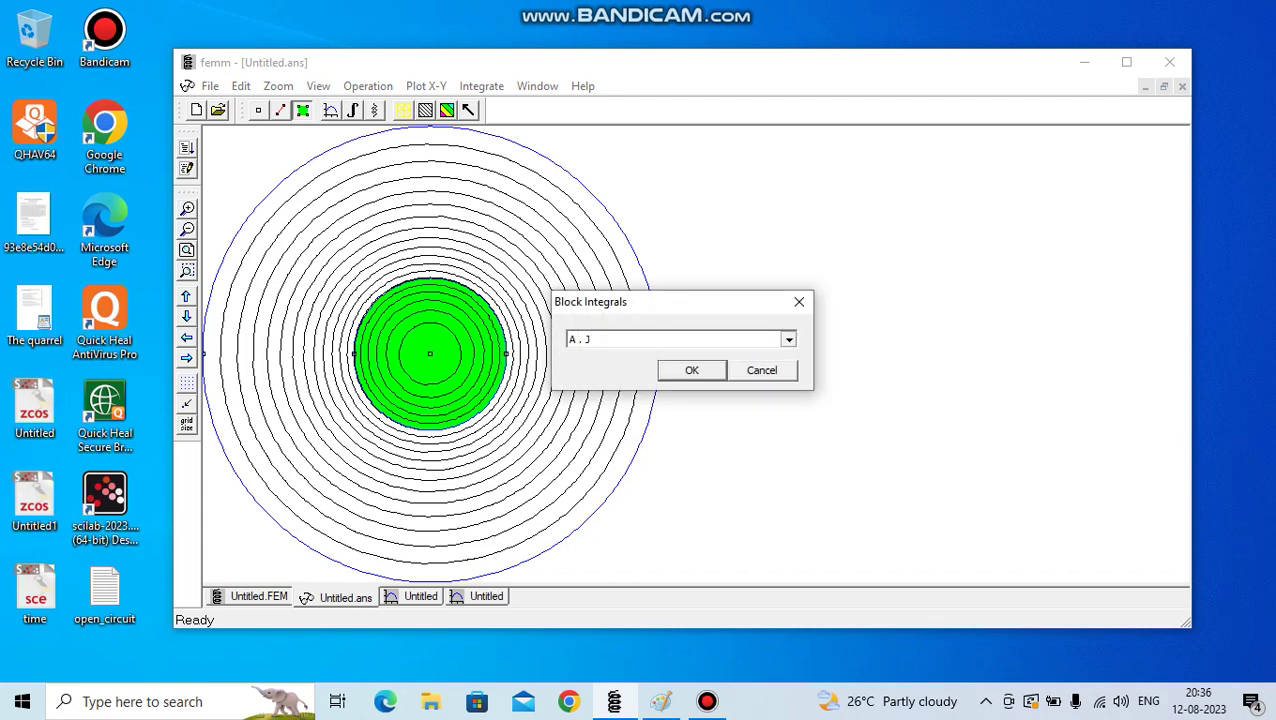
left_click(788, 339)
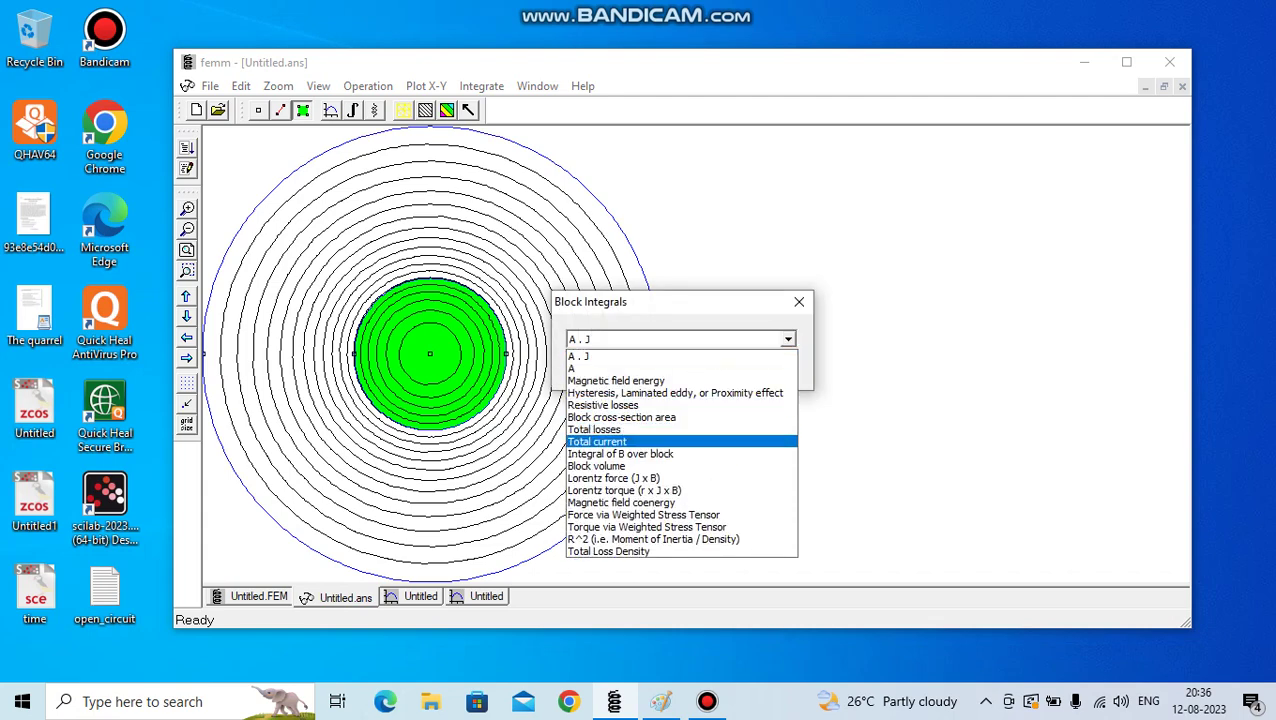
key("Return")
key("Return")
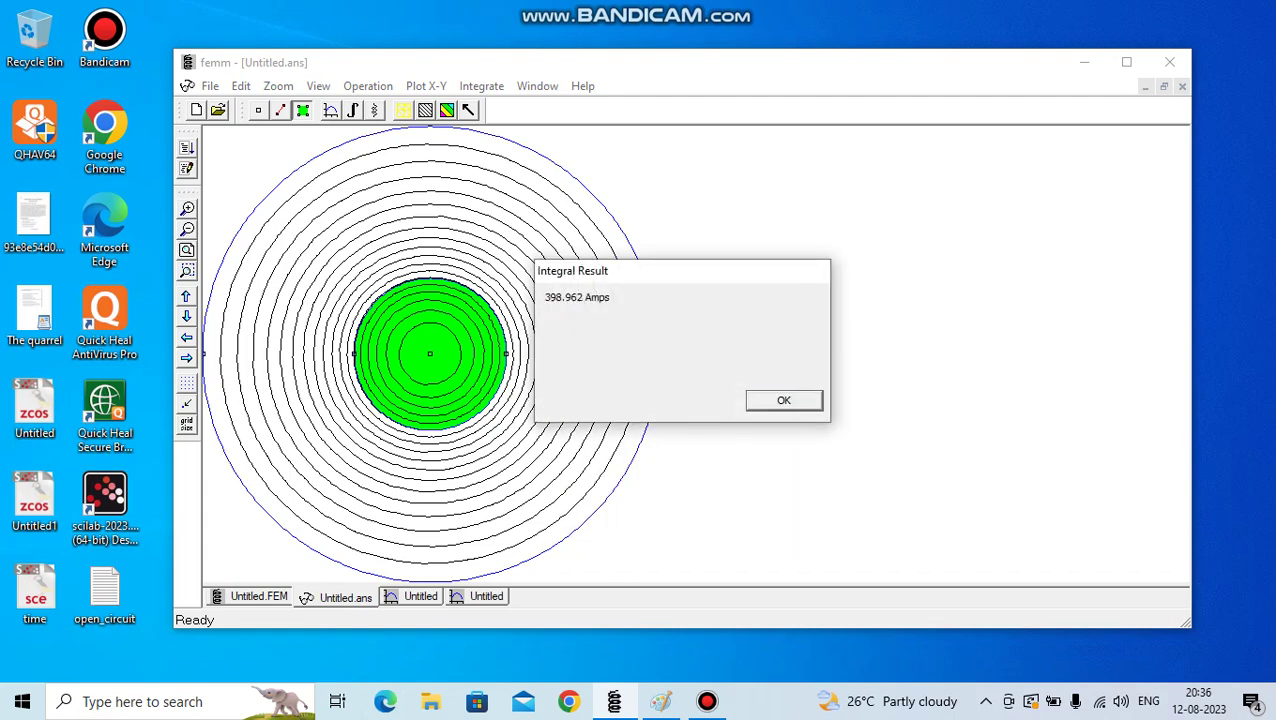
left_click_drag(682, 271, 699, 353)
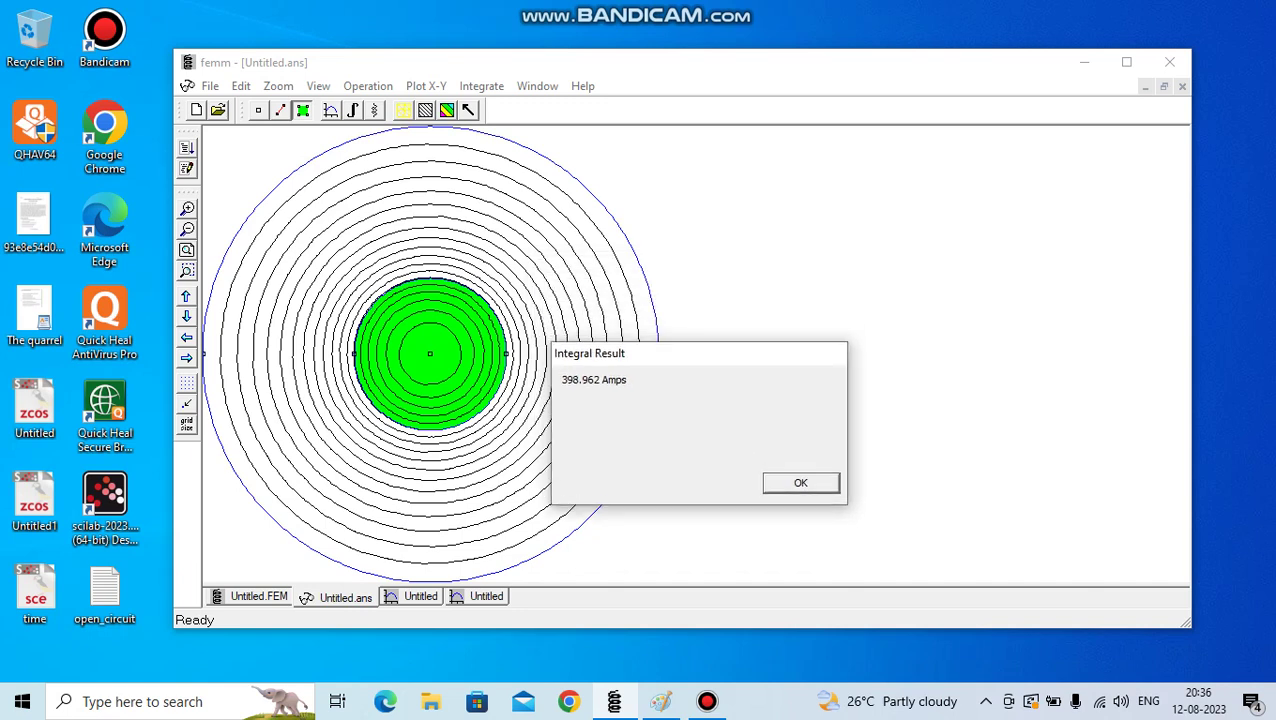
key("Return")
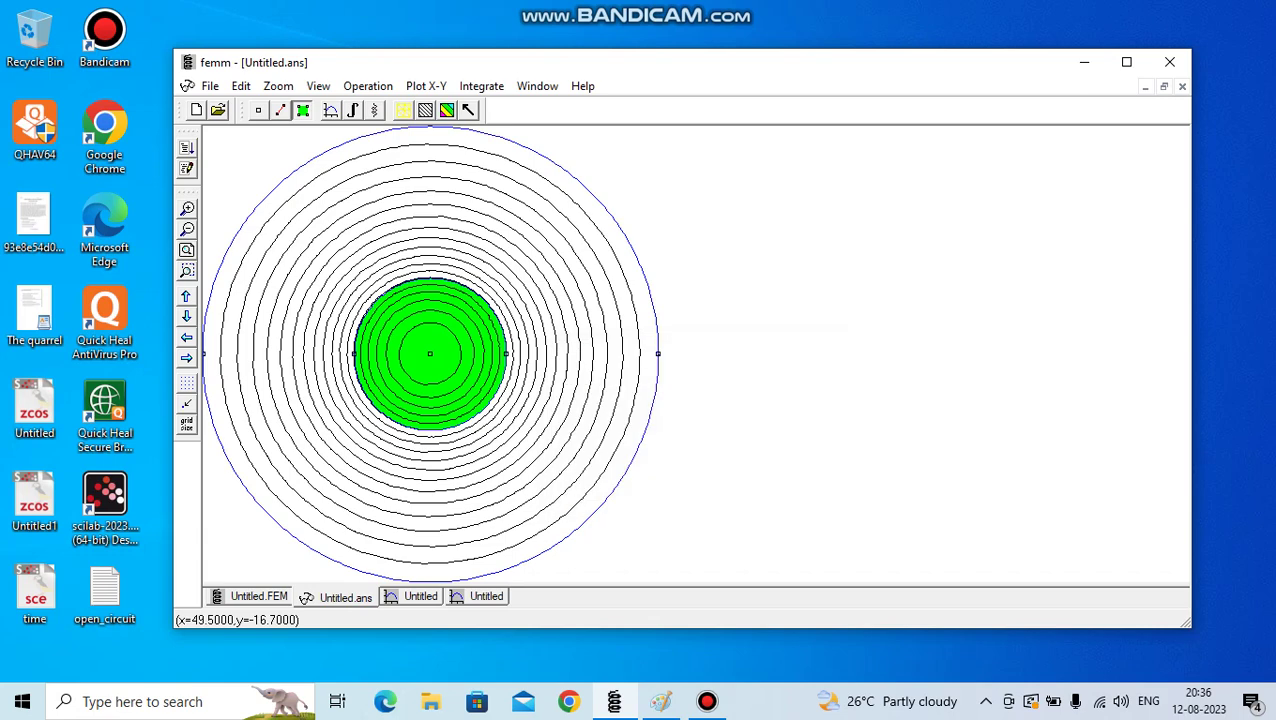